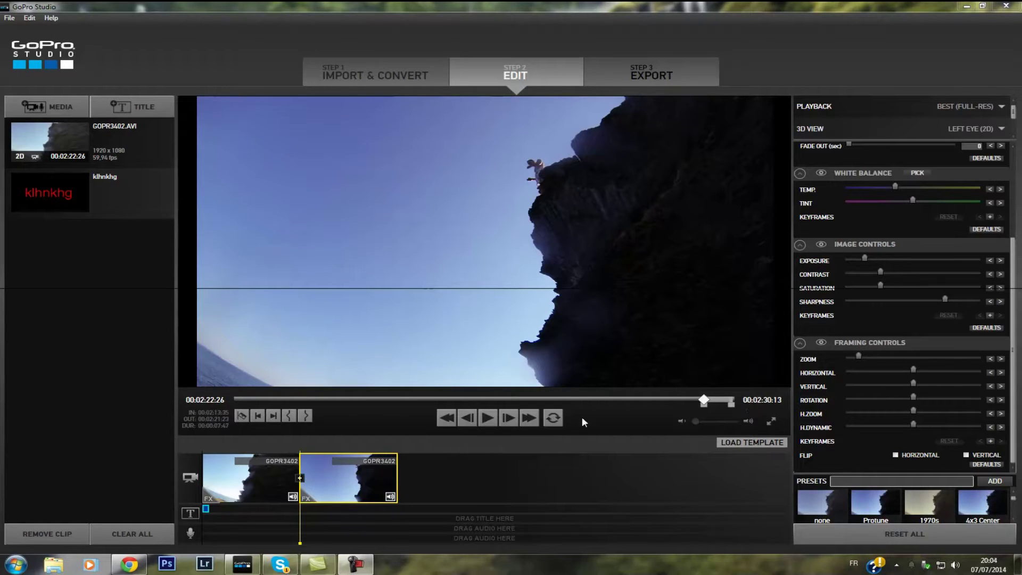
# Step: Split the second timeline clip at 00:02:24:22, where the jumper is in mid-air beside the cliff
pyautogui.click(488, 419)
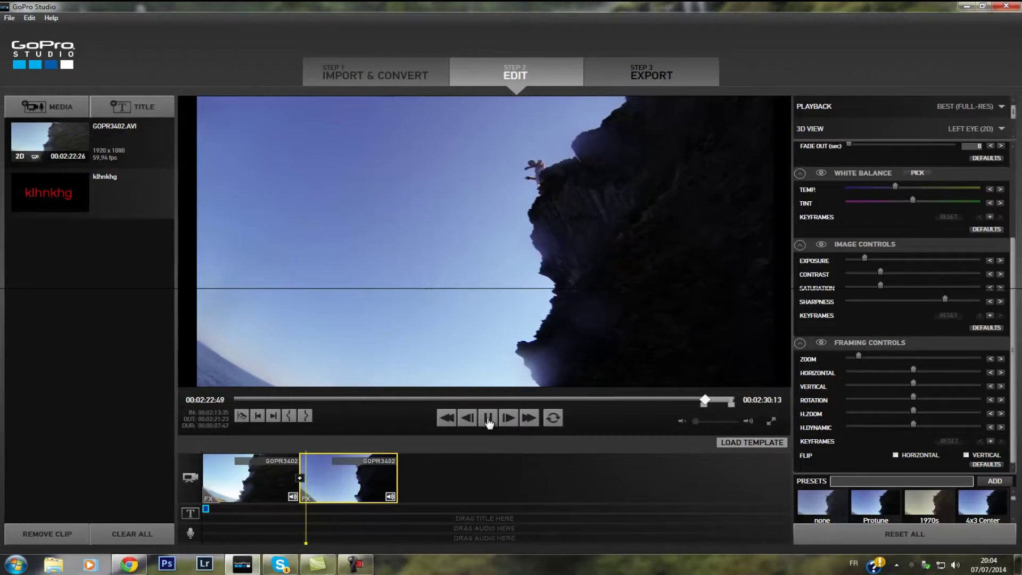
pyautogui.click(488, 418)
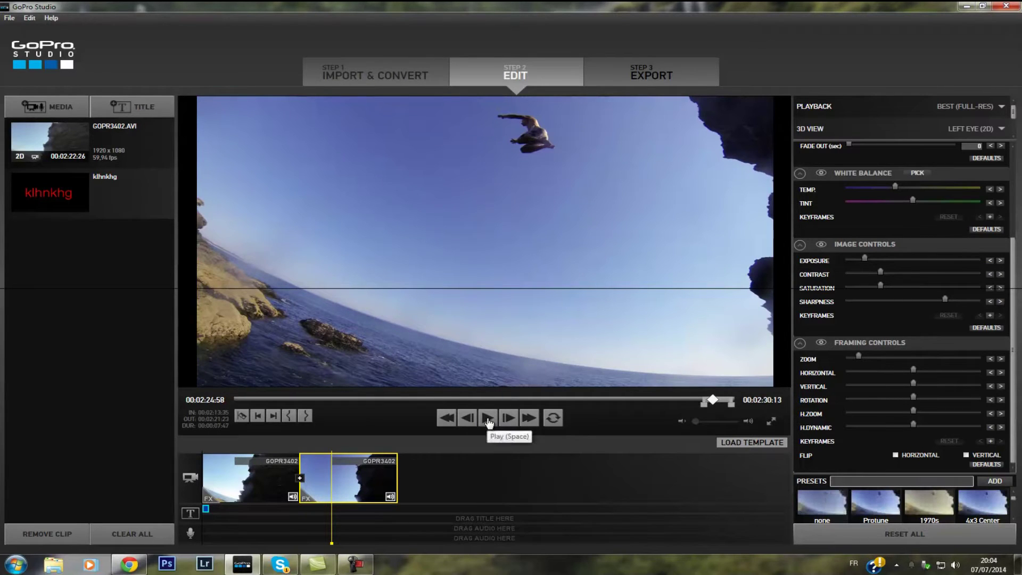
pyautogui.press('Left')
pyautogui.press('Left')
pyautogui.press('Left')
pyautogui.press('Left')
pyautogui.press('Left')
pyautogui.press('Left')
pyautogui.press('Left')
pyautogui.press('Left')
pyautogui.press('Left')
pyautogui.press('Left')
pyautogui.press('Left')
pyautogui.press('Left')
pyautogui.press('Left')
pyautogui.press('Left')
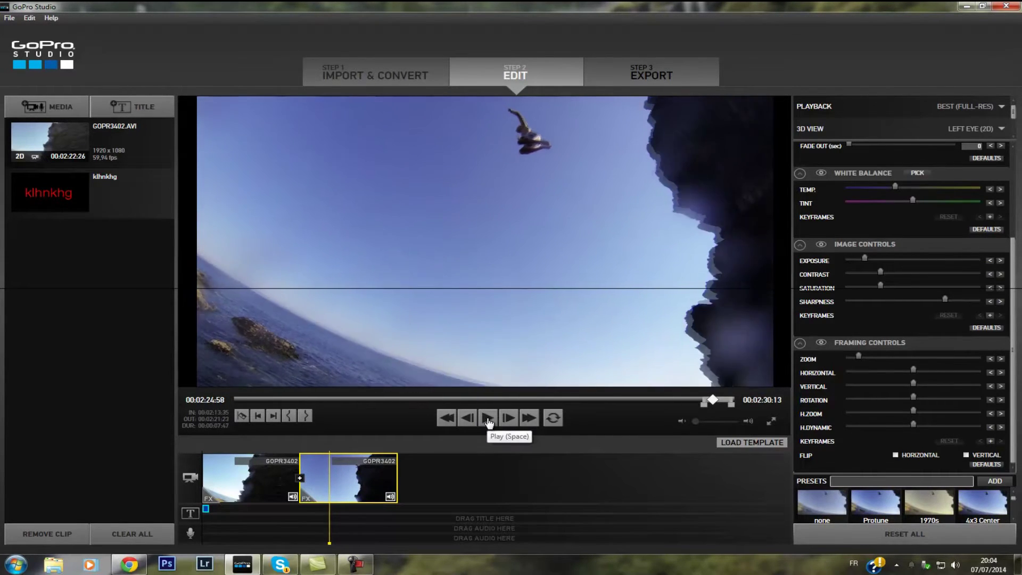
pyautogui.press('Left')
pyautogui.press('Left')
pyautogui.press('Left')
pyautogui.press('Left')
pyautogui.press('Left')
pyautogui.press('Left')
pyautogui.press('Left')
pyautogui.press('Left')
pyautogui.press('Left')
pyautogui.press('Left')
pyautogui.press('Left')
pyautogui.press('Left')
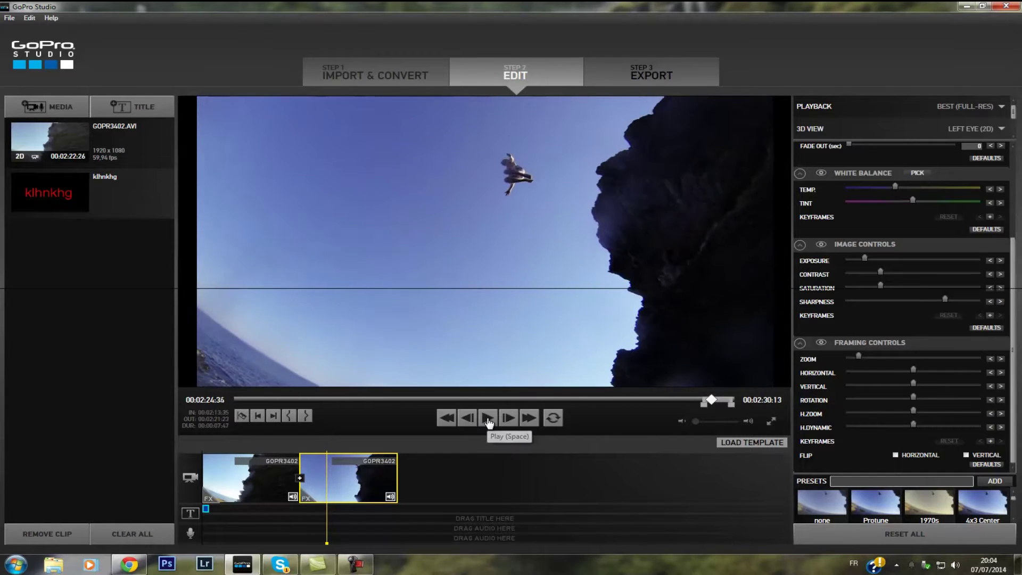
pyautogui.press('Left')
pyautogui.press('Left')
pyautogui.press('Left')
pyautogui.press('Left')
pyautogui.press('Left')
pyautogui.press('Left')
pyautogui.press('Left')
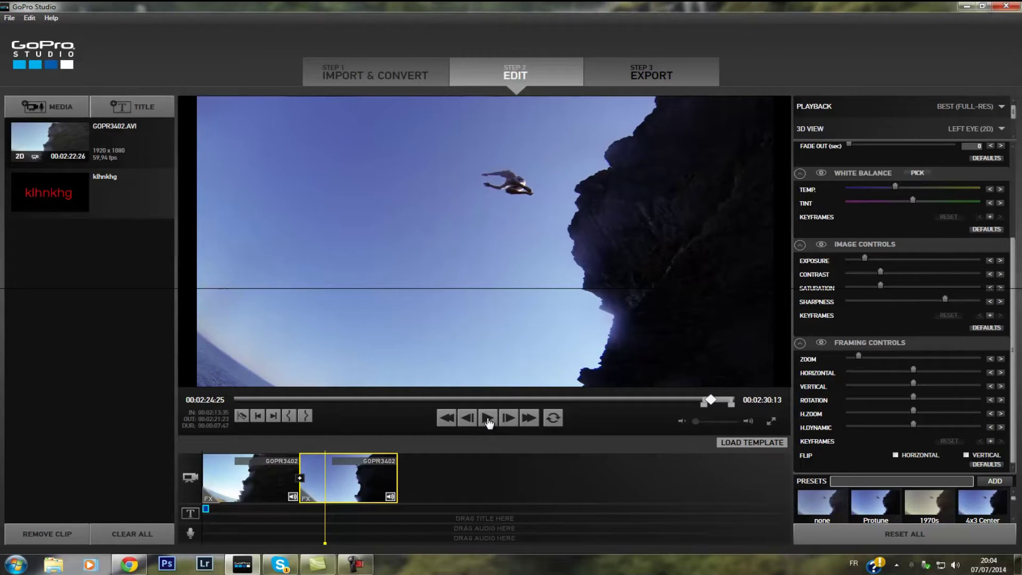
pyautogui.press('Left')
pyautogui.press('Left')
pyautogui.press('Left')
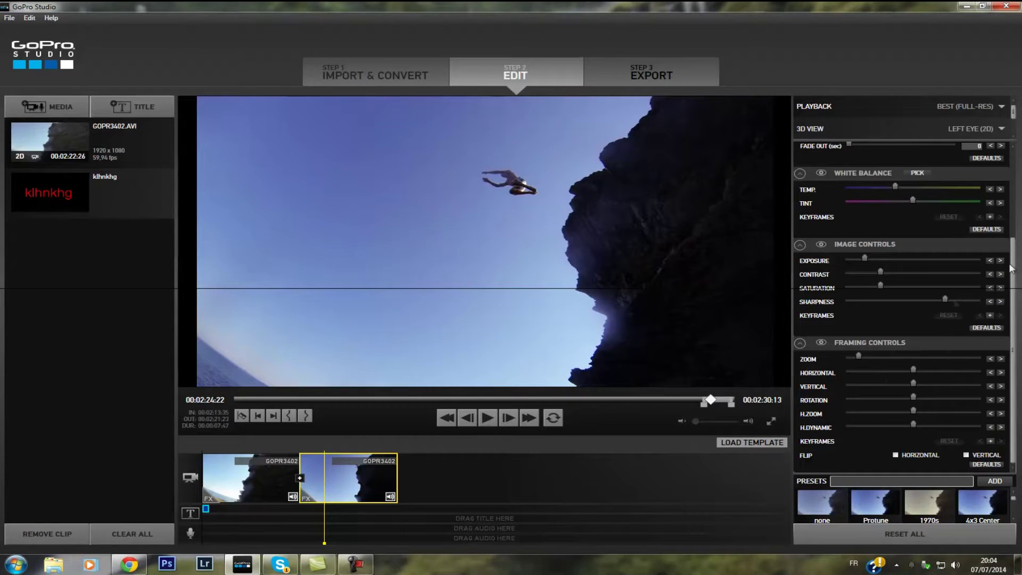
pyautogui.moveTo(1013, 250); pyautogui.dragTo(1012, 151)
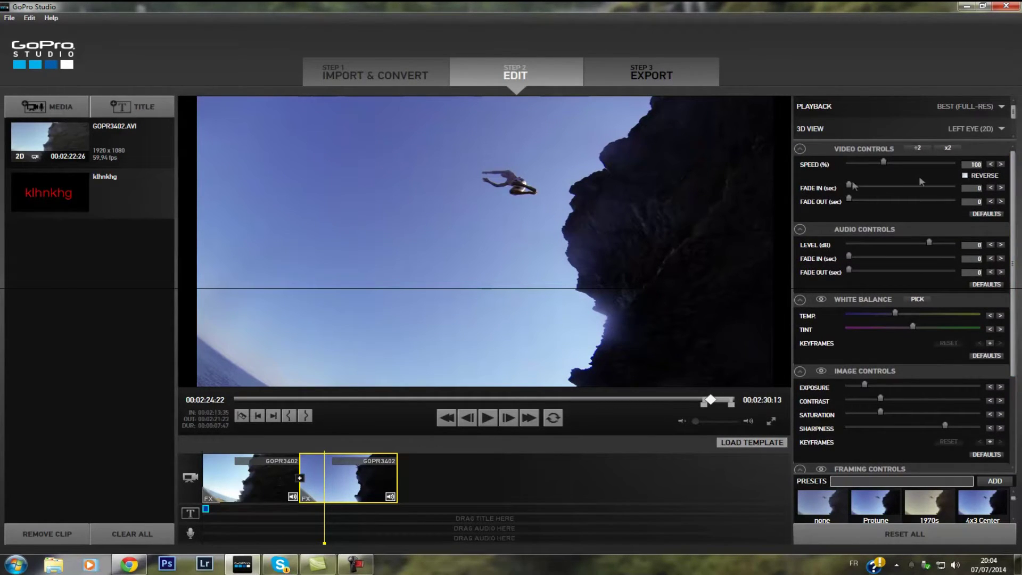
pyautogui.click(242, 417)
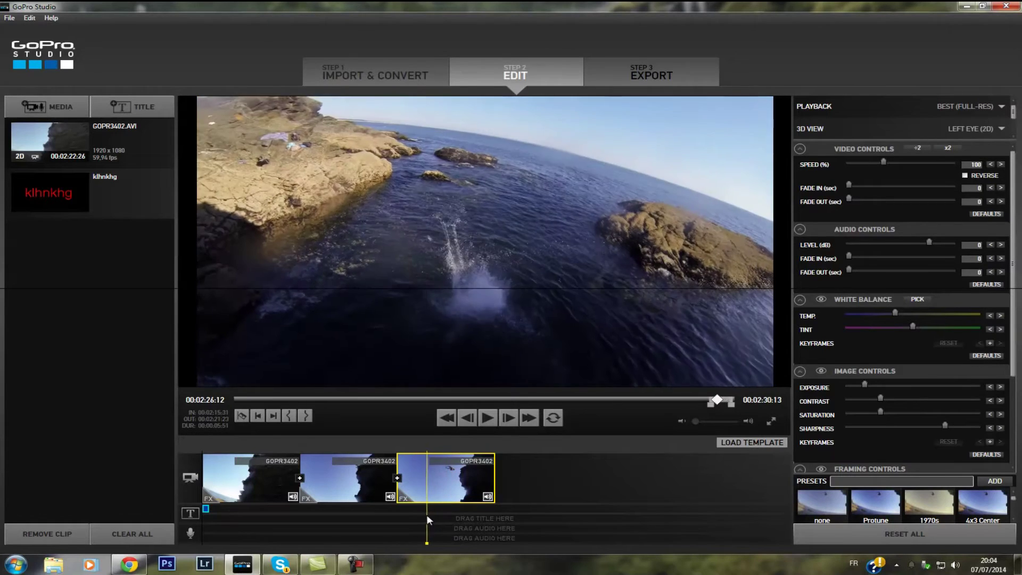
# Step: Split the last clip at 00:02:25:37, just before the diver hits the water, and play back the cuts
pyautogui.moveTo(420, 514); pyautogui.dragTo(417, 513)
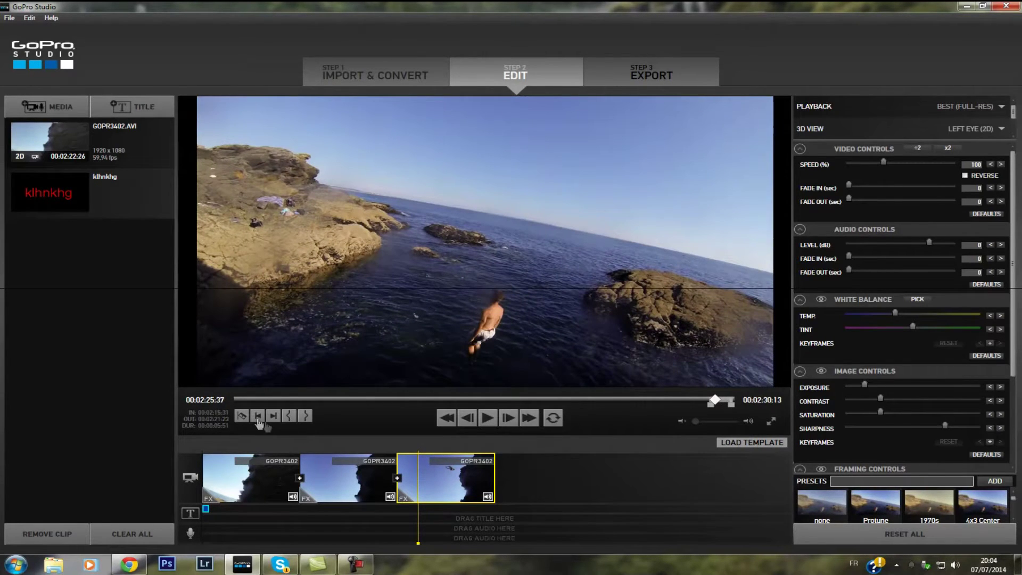
pyautogui.click(242, 418)
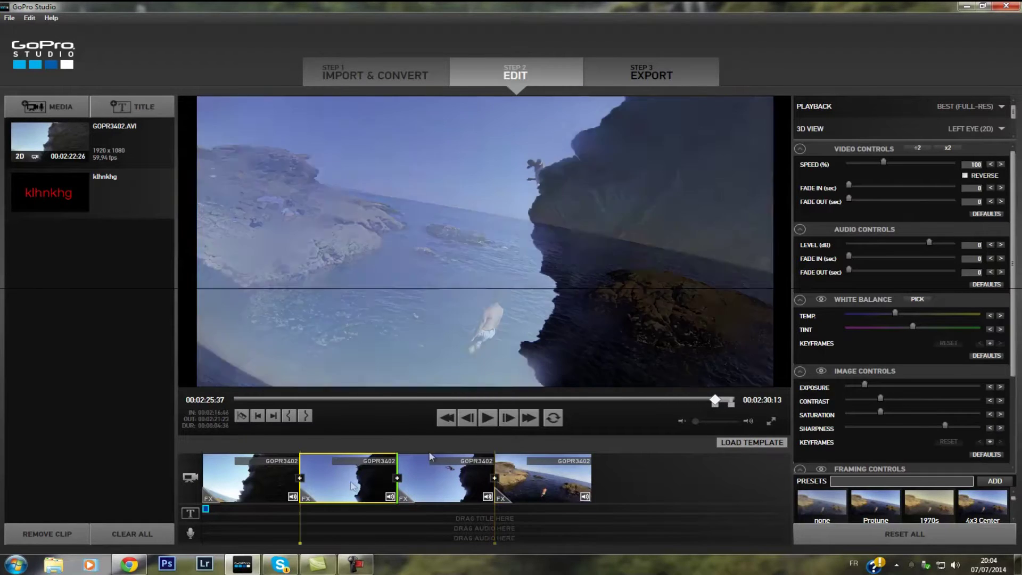
pyautogui.click(487, 419)
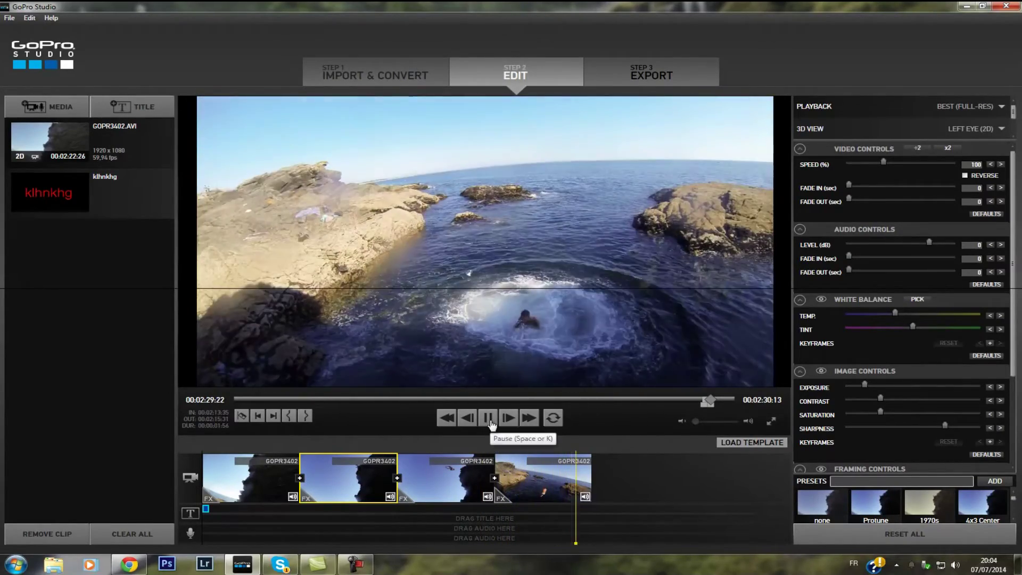
pyautogui.click(488, 417)
# Step: Slow the mid-air jump clip to 20% speed and play back the sequence from just before it
pyautogui.click(425, 483)
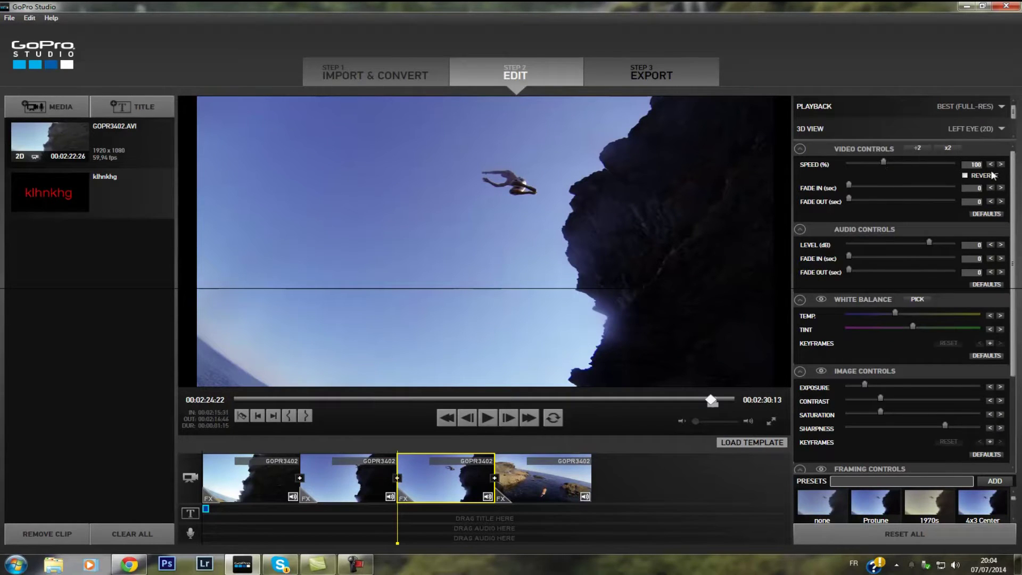
pyautogui.click(970, 164)
pyautogui.write('20')
pyautogui.press('Return')
pyautogui.click(393, 501)
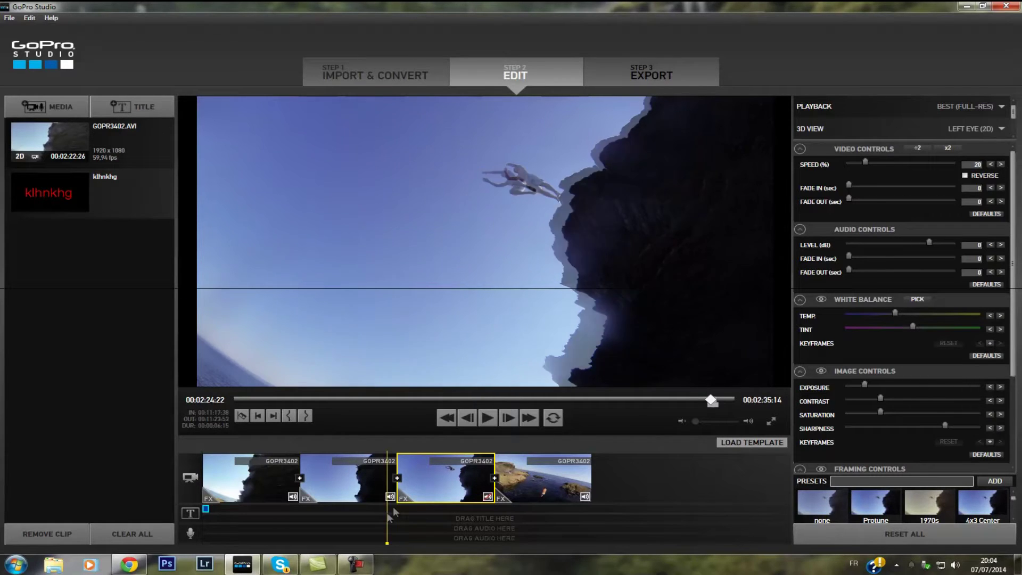
pyautogui.click(488, 419)
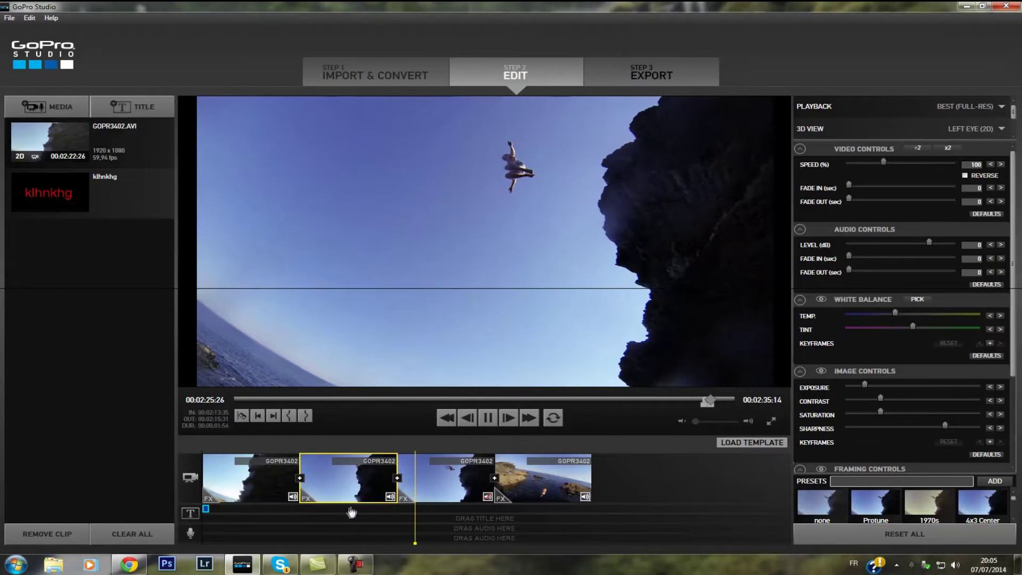
pyautogui.click(309, 509)
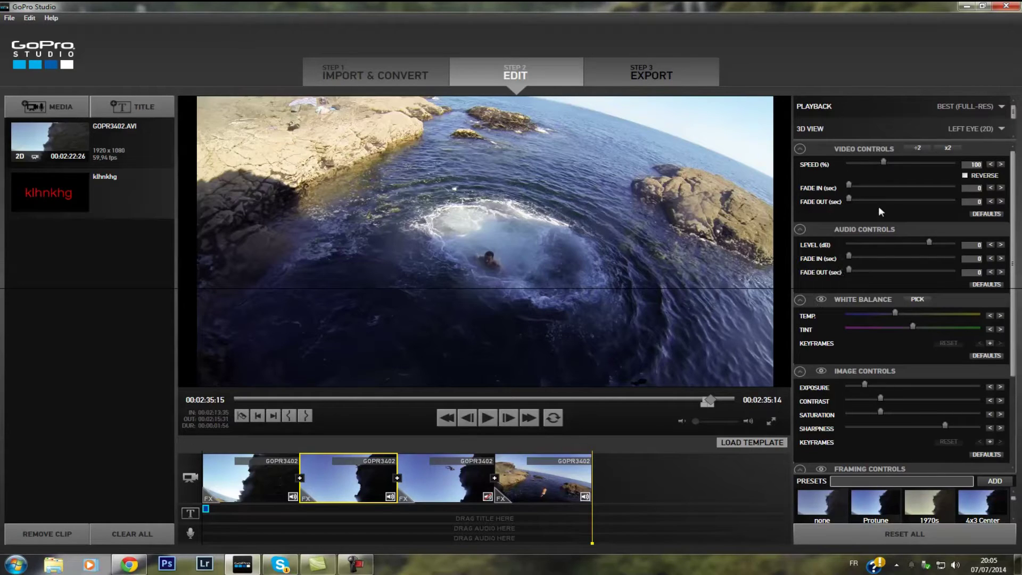
# Step: Add a 2.6-second video fade-in to the second clip and a 2.4-second video fade-out to the last clip
pyautogui.moveTo(892, 204)
pyautogui.click(317, 508)
pyautogui.click(301, 519)
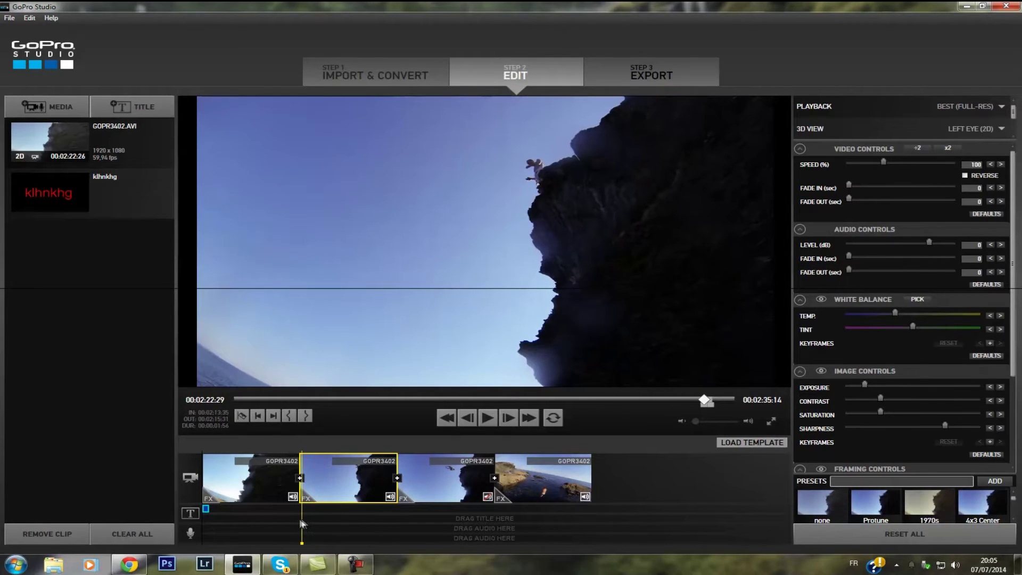
pyautogui.moveTo(849, 186); pyautogui.dragTo(873, 186)
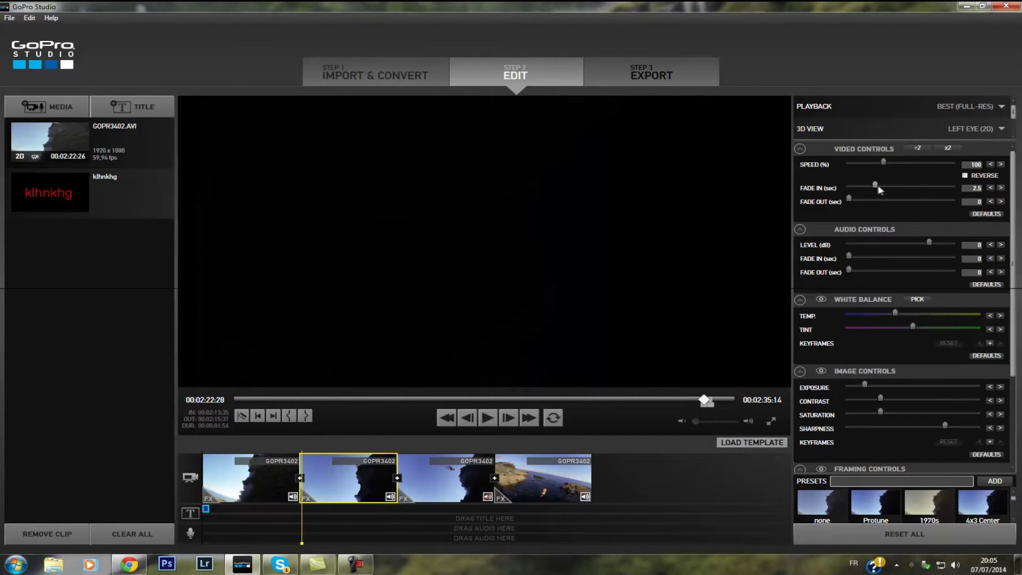
pyautogui.click(553, 479)
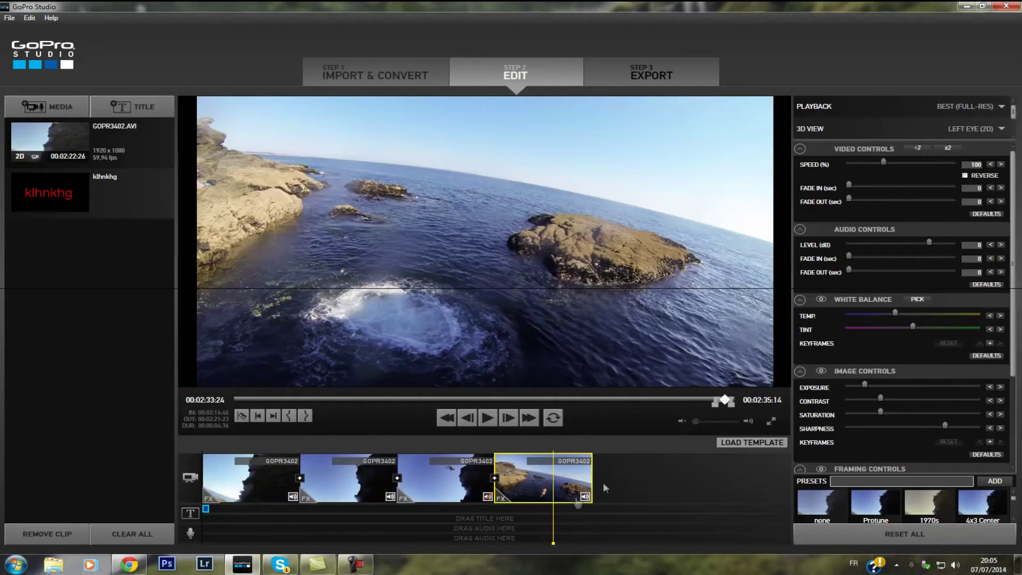
pyautogui.moveTo(850, 197); pyautogui.dragTo(874, 197)
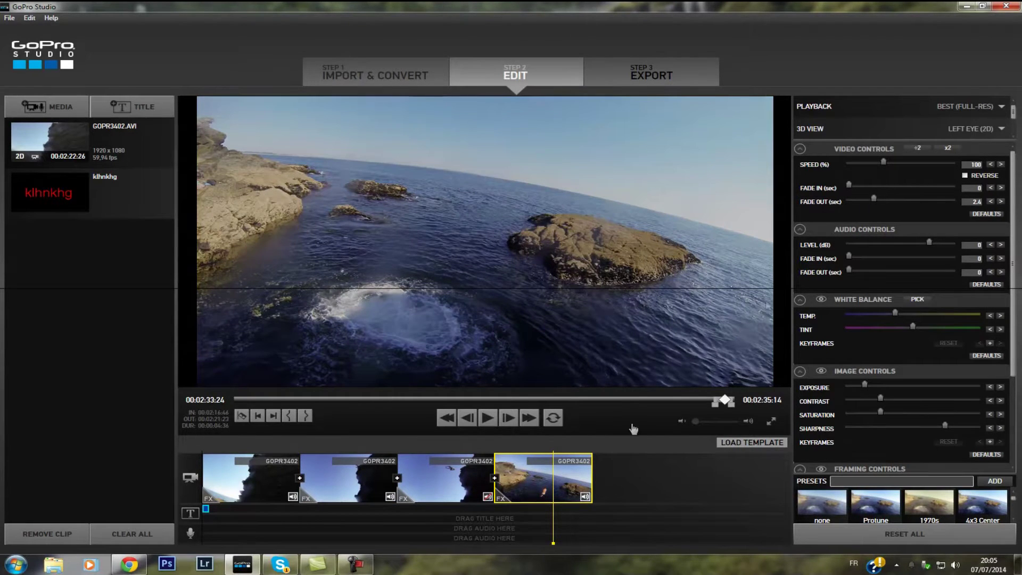
# Step: Remove the long first clip from the timeline and play the remaining sequence from its start
pyautogui.click(292, 515)
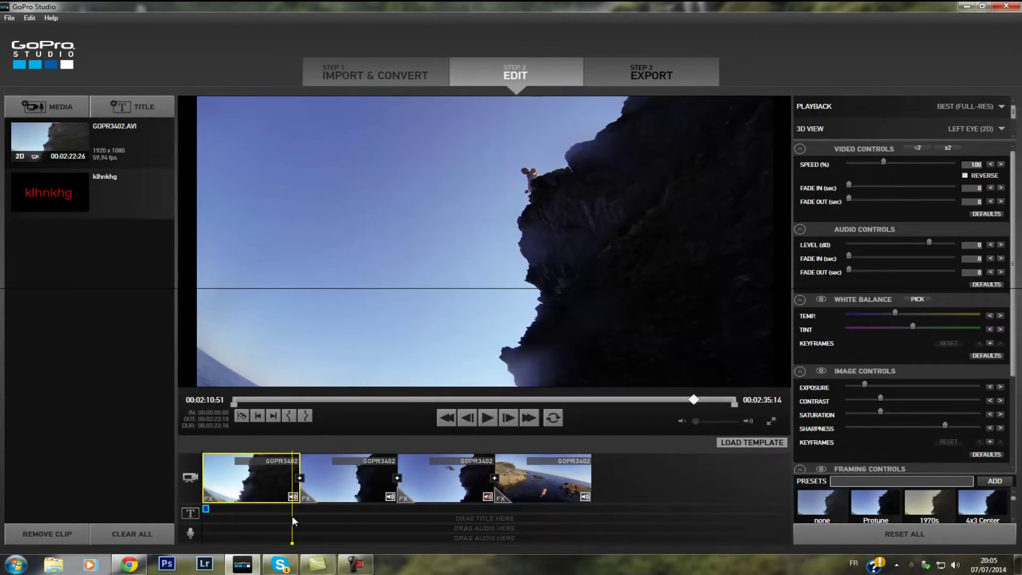
pyautogui.press('space')
pyautogui.press('space')
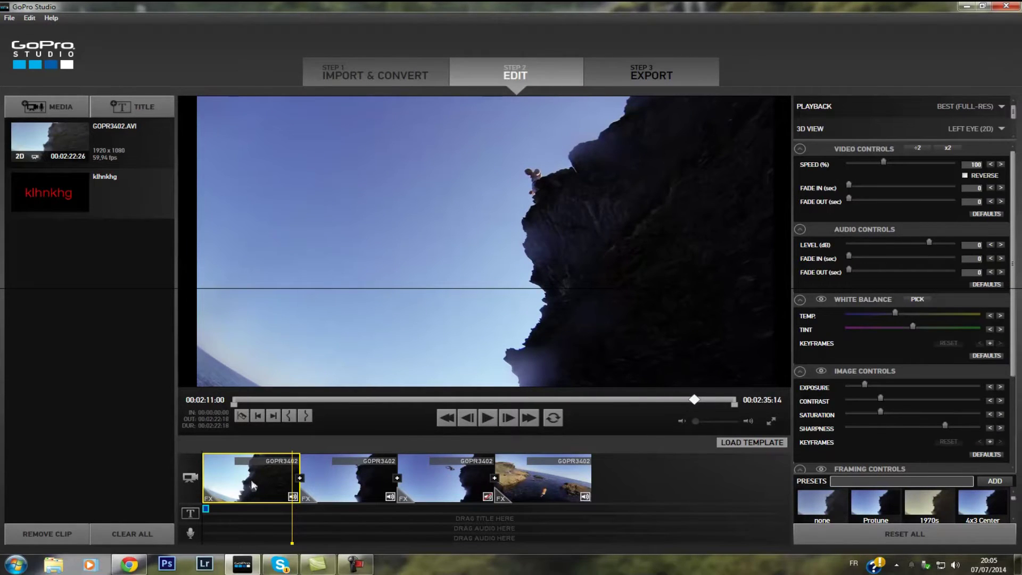
pyautogui.hotkey('ctrl', 'z')
pyautogui.click(290, 482)
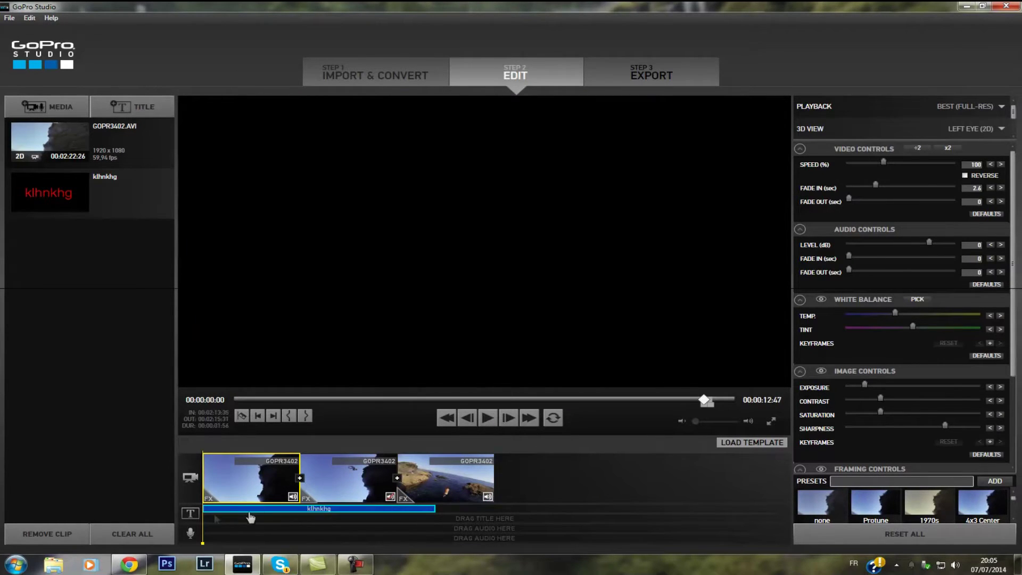
pyautogui.click(485, 425)
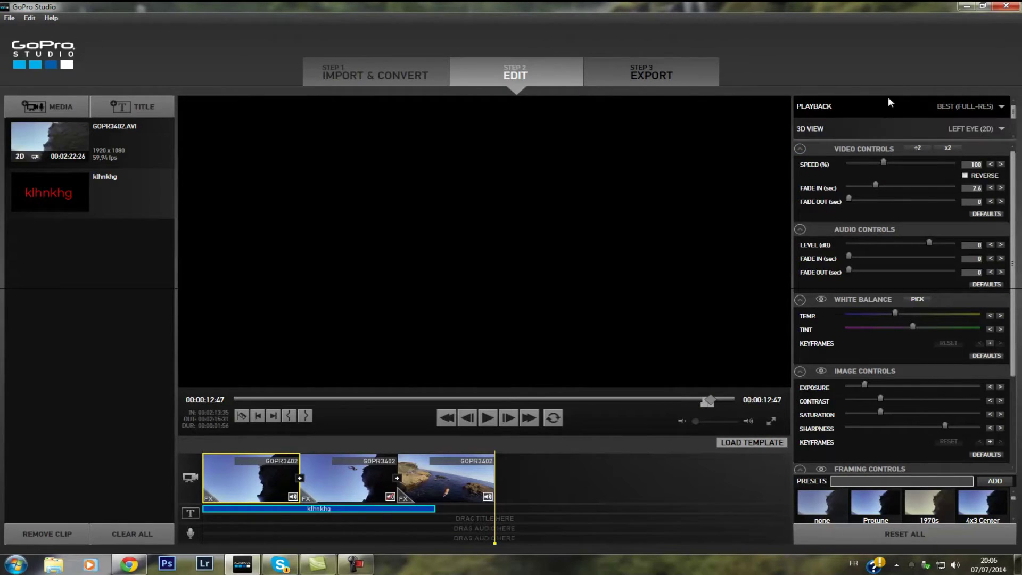
# Step: Set the preview playback quality to Auto
pyautogui.click(980, 108)
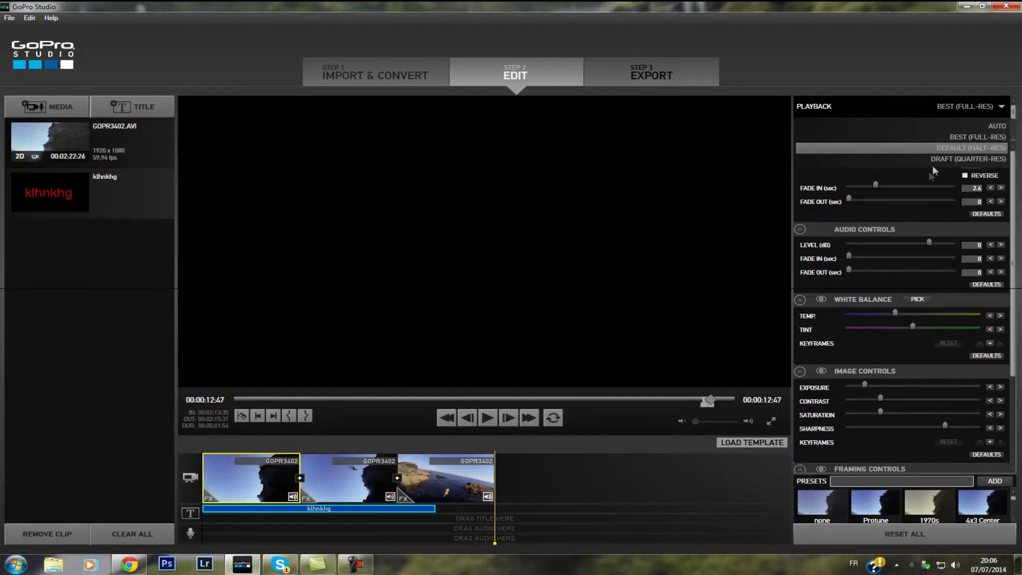
pyautogui.click(974, 126)
pyautogui.click(981, 111)
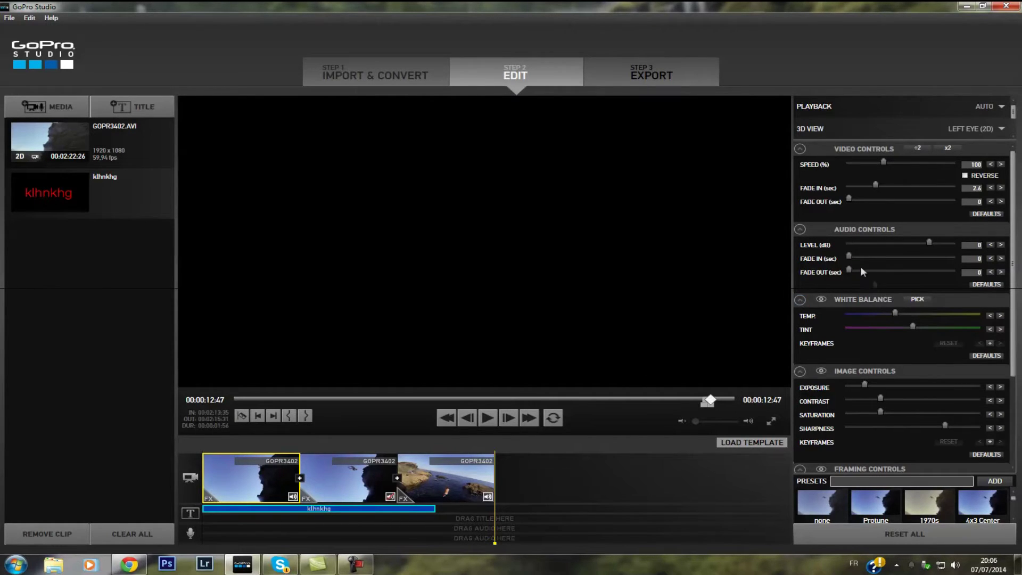
# Step: Adjust the first clip's audio level and mute the sound of the first and last clips
pyautogui.moveTo(929, 242); pyautogui.dragTo(935, 242)
pyautogui.click(375, 481)
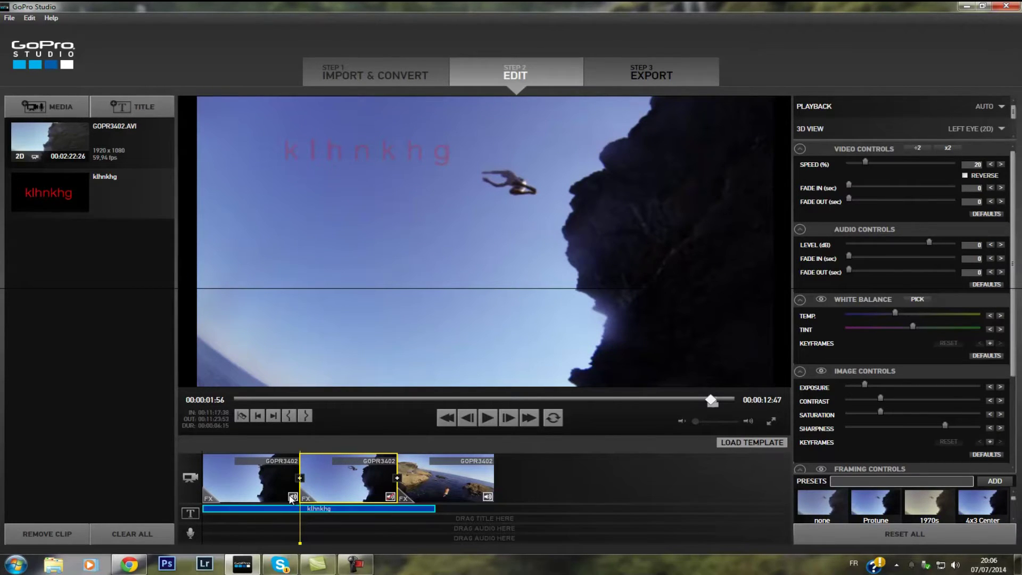
pyautogui.click(486, 499)
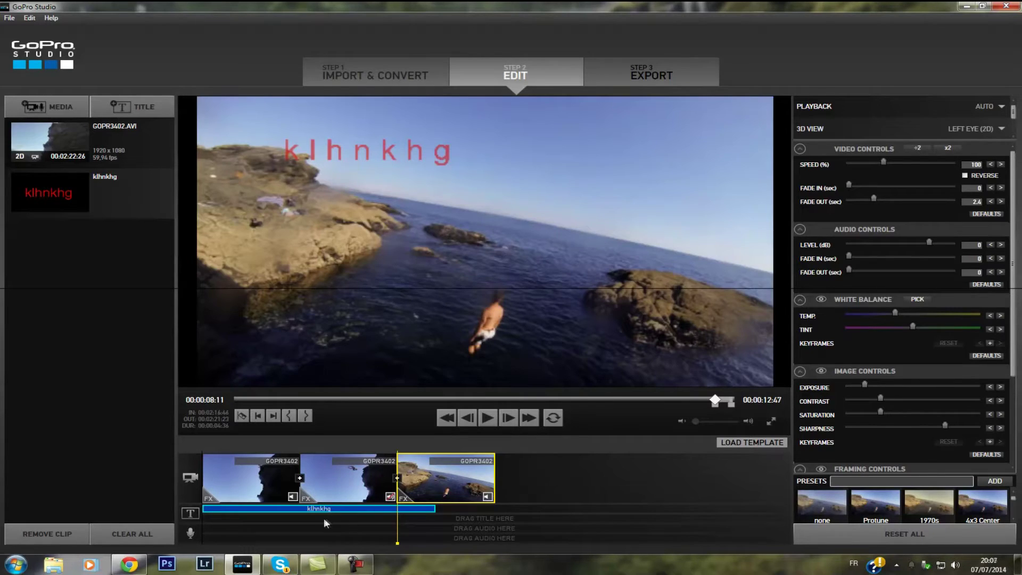
# Step: Select the middle slow-motion clip and set the playback quality to Best (Full-Res)
pyautogui.click(316, 479)
pyautogui.scroll(-2, 918, 275)
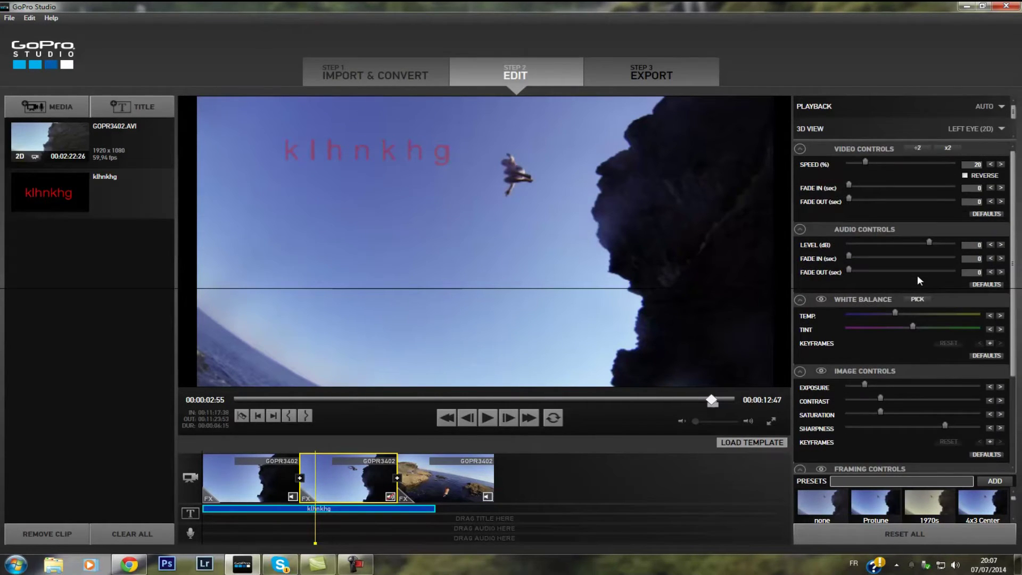
pyautogui.scroll(-2, 918, 275)
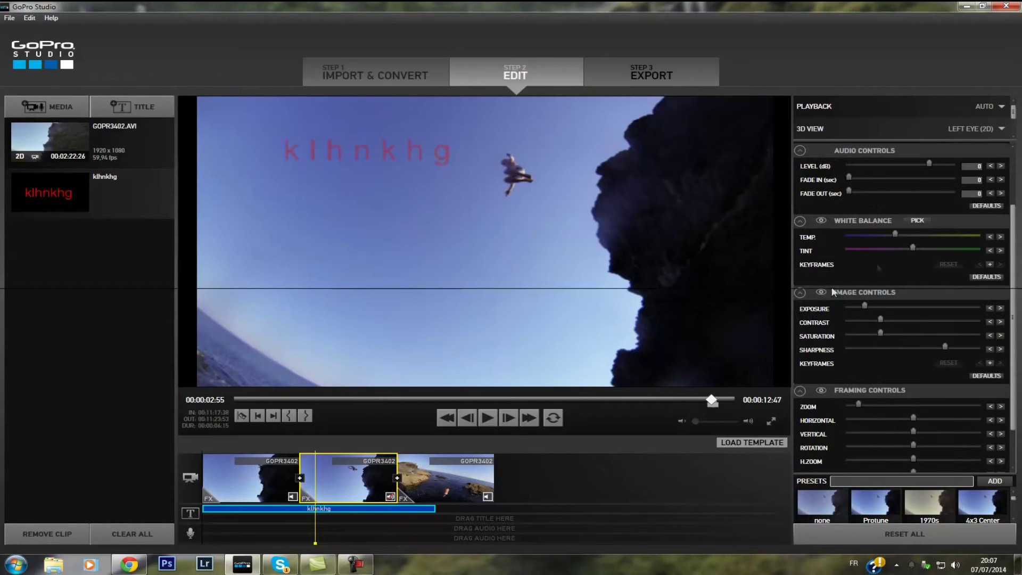
pyautogui.click(947, 104)
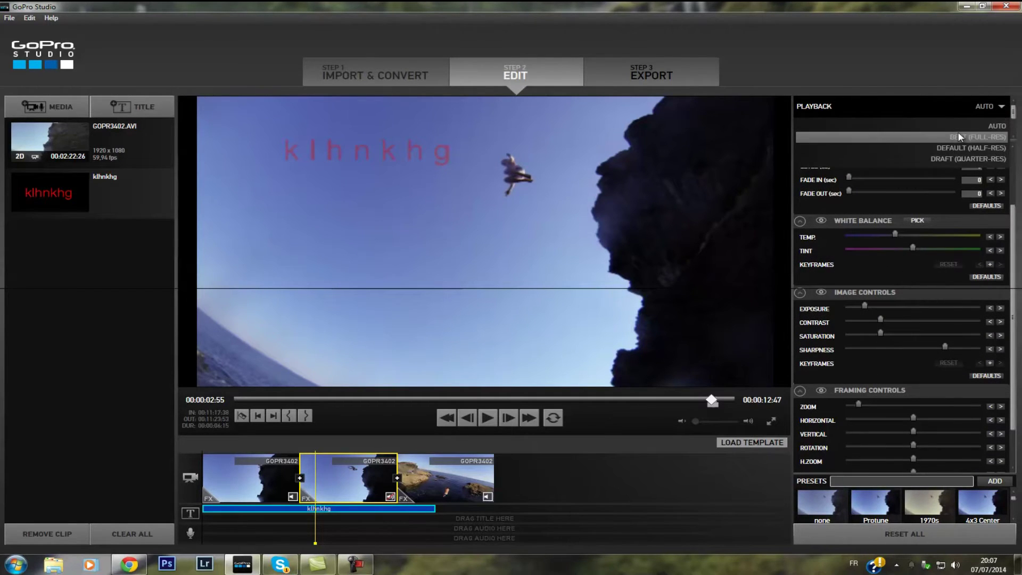
pyautogui.click(960, 137)
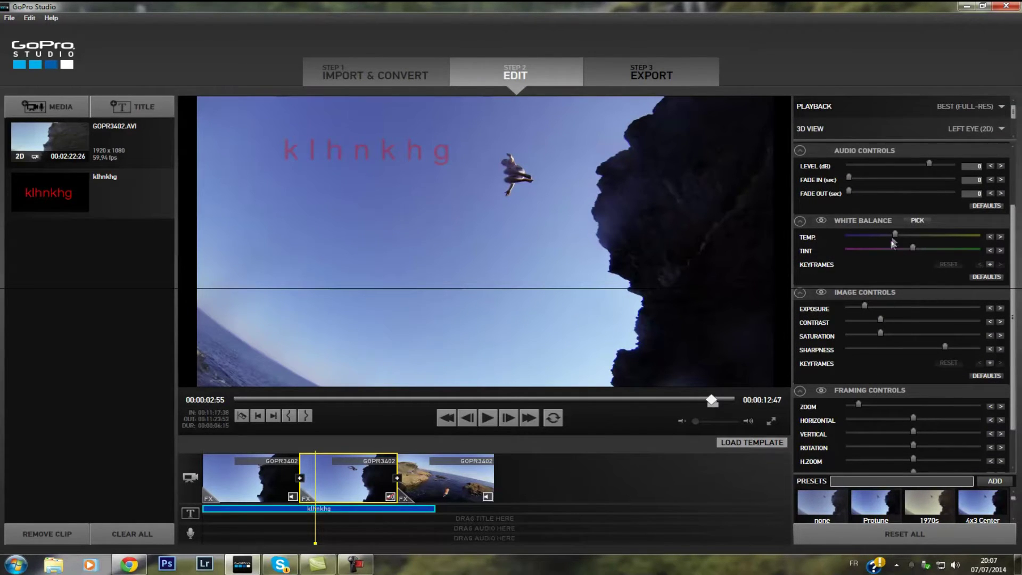
# Step: Warm the slow-motion clip's white balance temperature slightly and shift its tint a little toward magenta
pyautogui.moveTo(896, 234); pyautogui.dragTo(978, 240)
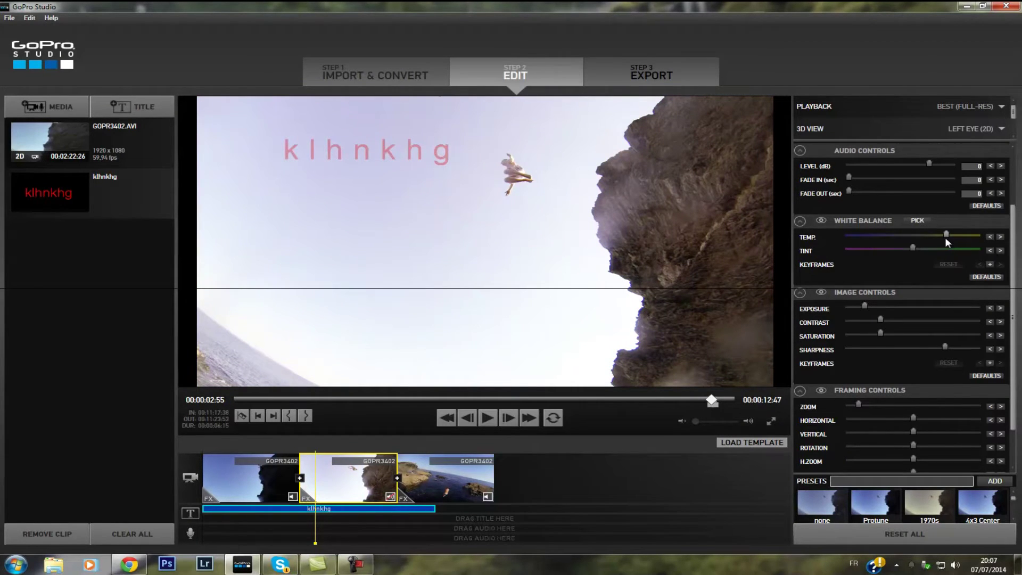
pyautogui.moveTo(911, 243)
pyautogui.mouseDown()
pyautogui.moveTo(900, 241)
pyautogui.moveTo(912, 240)
pyautogui.mouseUp()
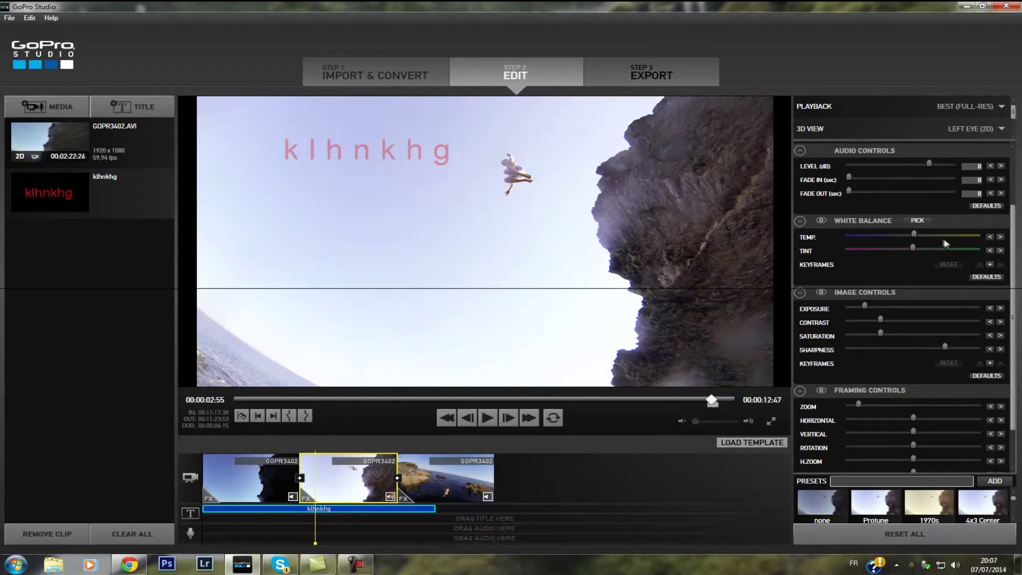
pyautogui.click(991, 276)
pyautogui.moveTo(895, 234); pyautogui.dragTo(902, 234)
pyautogui.moveTo(910, 250)
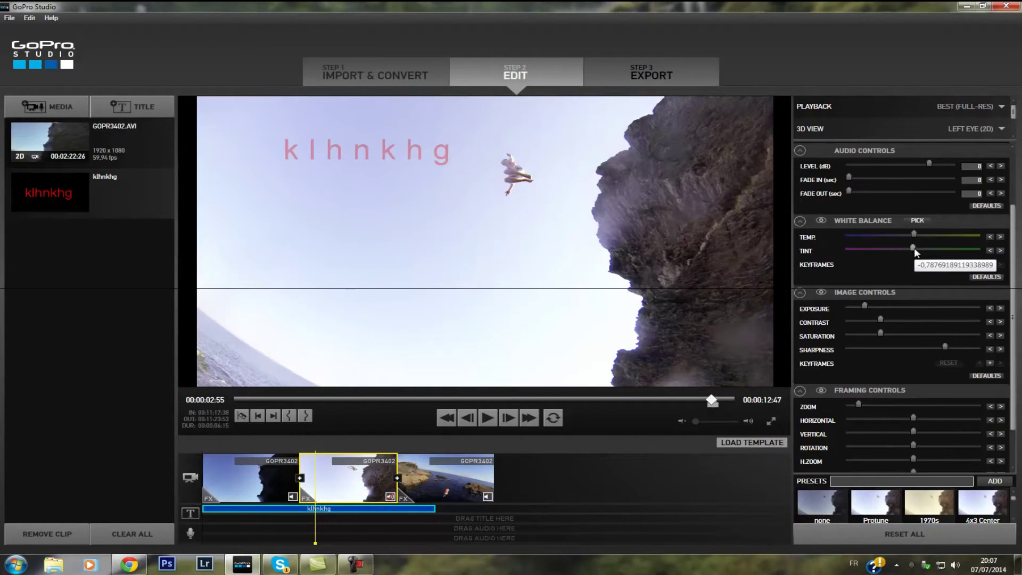
pyautogui.moveTo(913, 248)
pyautogui.mouseDown()
pyautogui.moveTo(886, 247)
pyautogui.moveTo(947, 247)
pyautogui.moveTo(909, 248)
pyautogui.mouseUp()
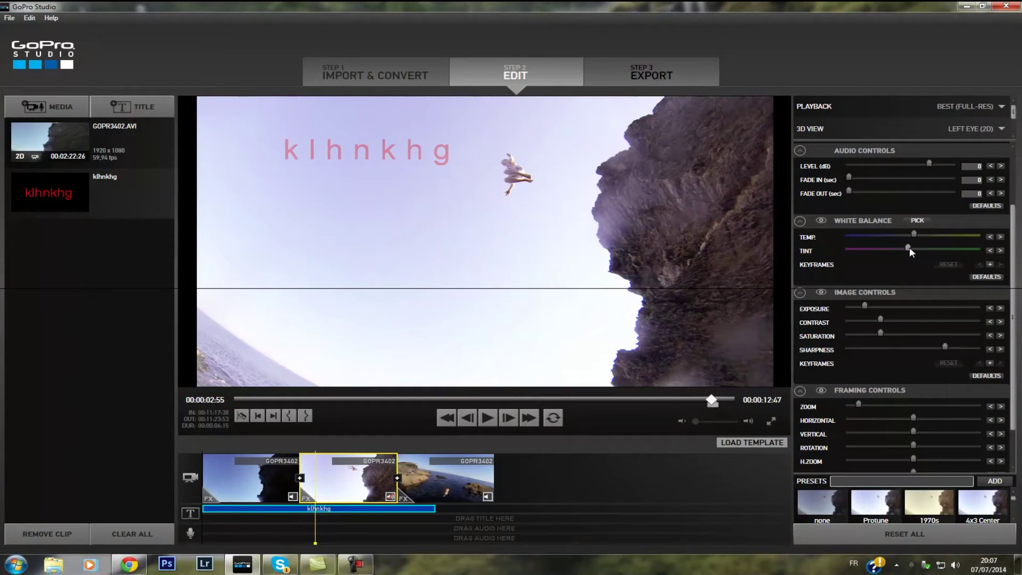
# Step: Restore the slow-motion clip's white balance defaults and add white balance keyframes at its start and end
pyautogui.click(989, 277)
pyautogui.click(299, 523)
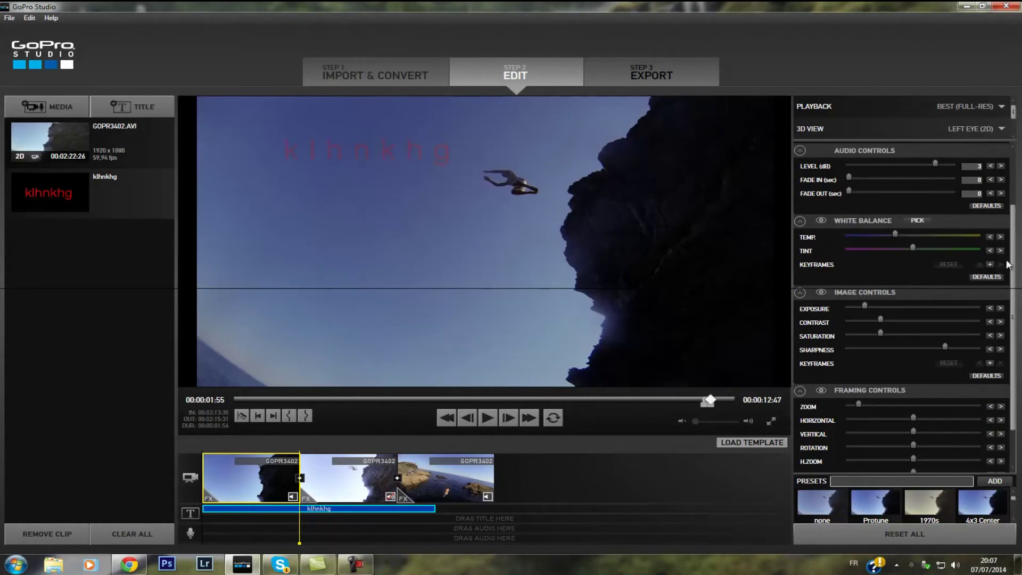
pyautogui.click(989, 265)
pyautogui.click(394, 516)
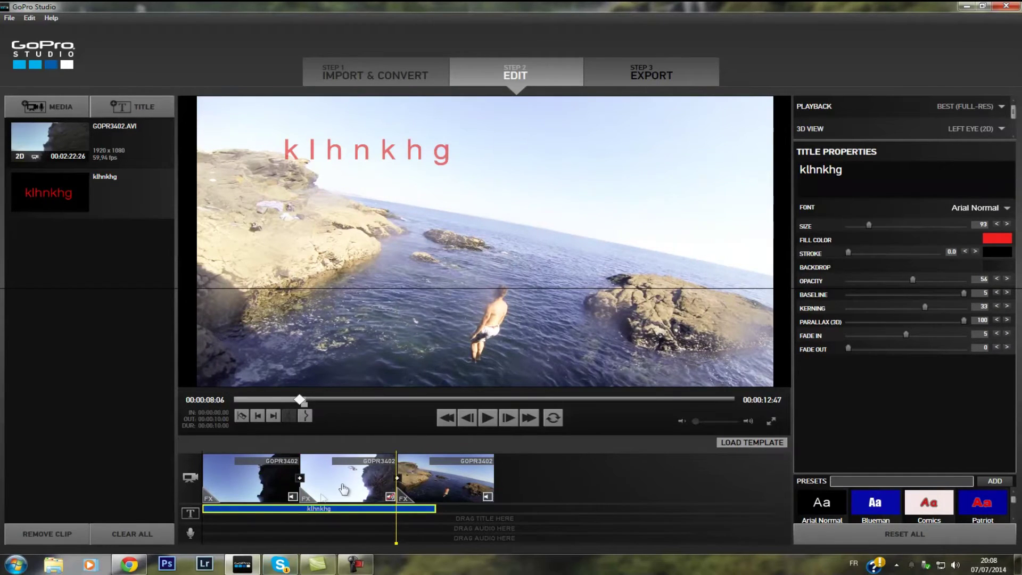
pyautogui.click(370, 487)
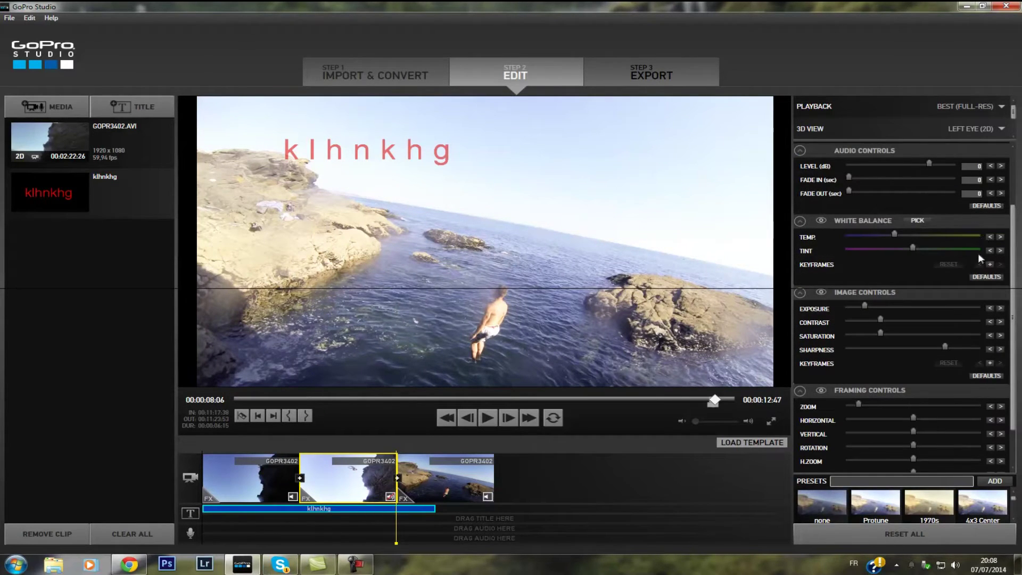
pyautogui.click(989, 265)
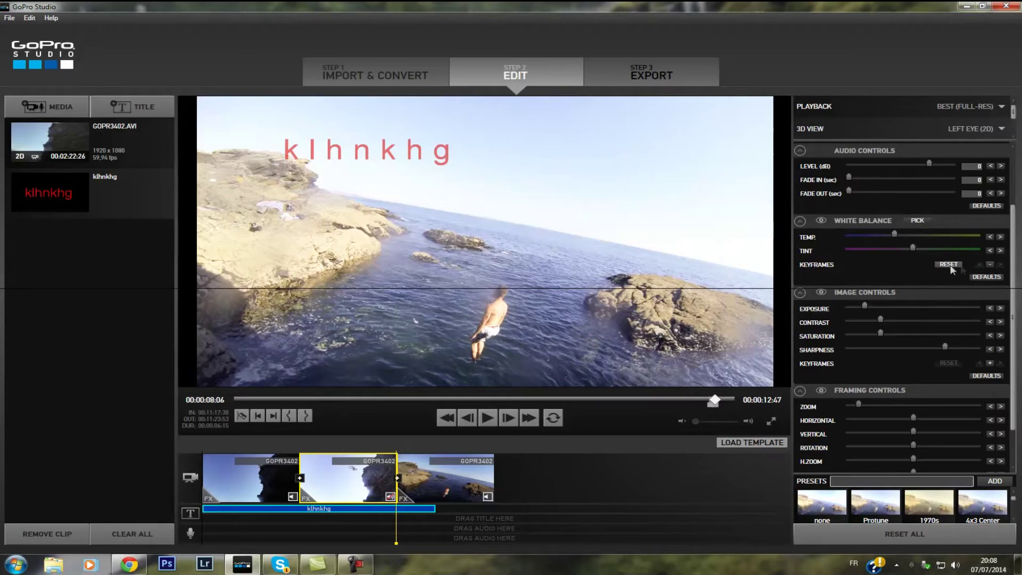
# Step: Add a white balance keyframe midway through the slow-motion clip at 00:00:04:31 and shift its tint fully to magenta
pyautogui.click(333, 525)
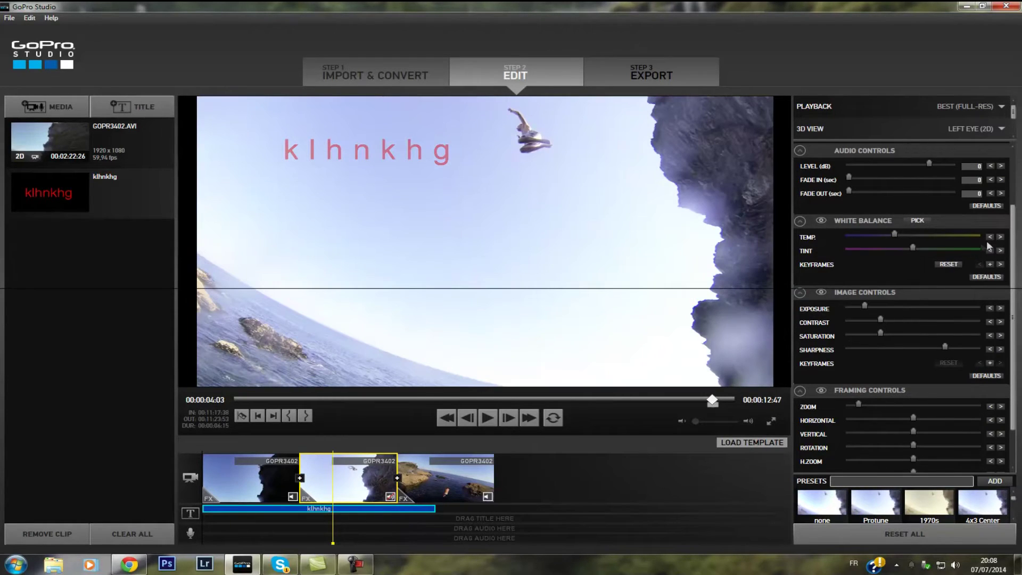
pyautogui.click(340, 537)
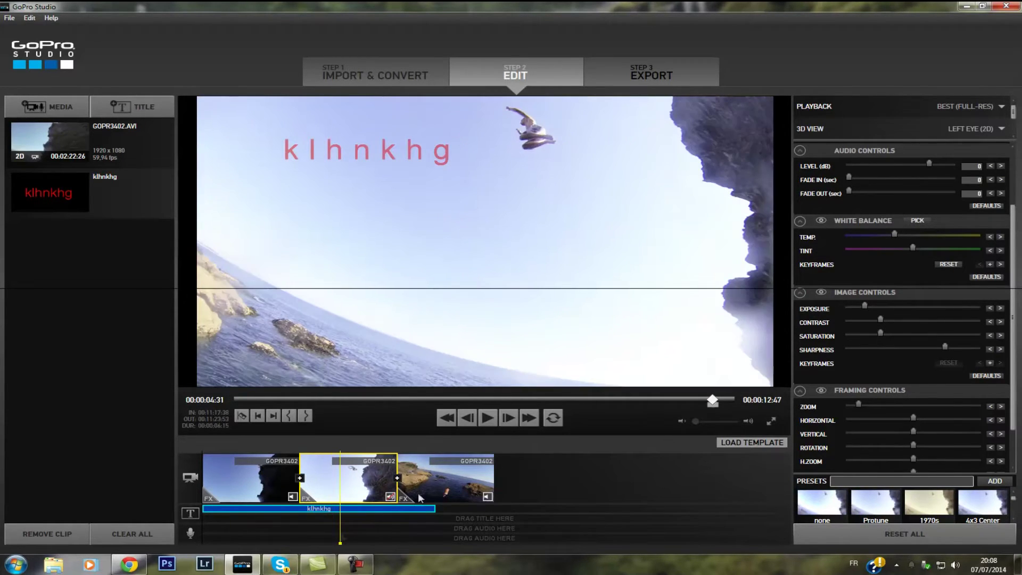
pyautogui.click(989, 264)
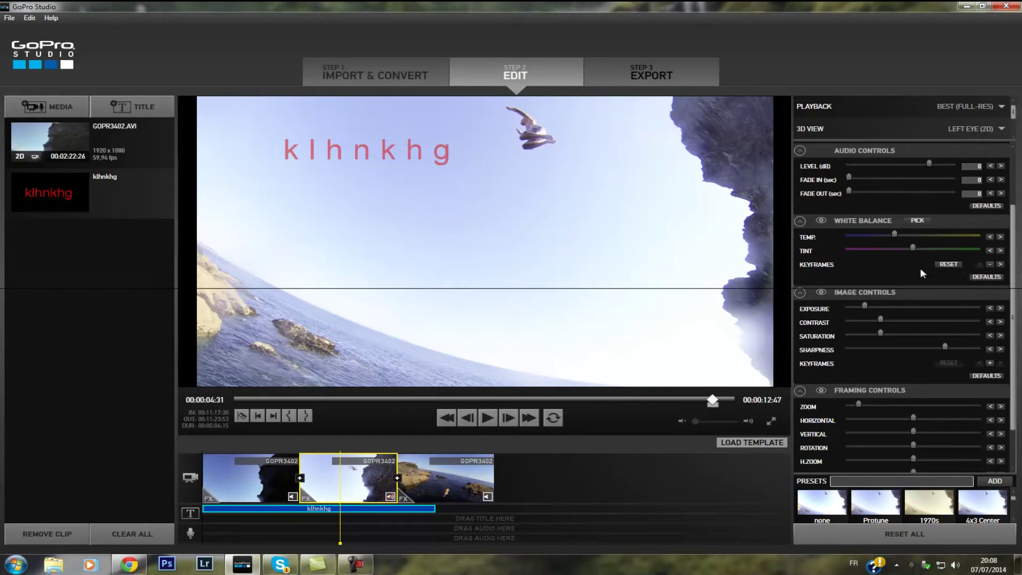
pyautogui.click(855, 250)
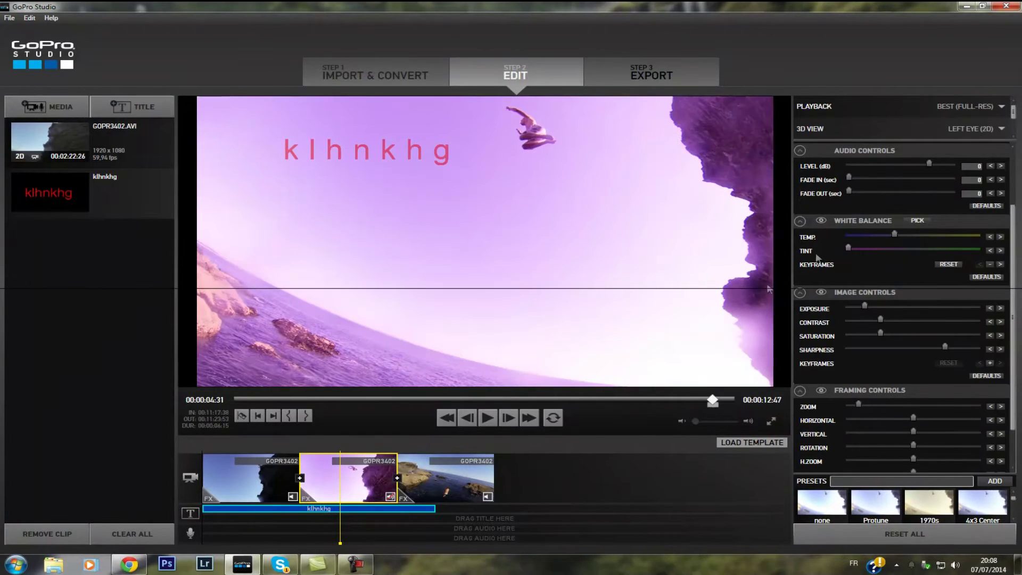
# Step: Shift the tint fully toward green at the slow-motion clip's end keyframe, and return to its middle keyframe
pyautogui.click(391, 536)
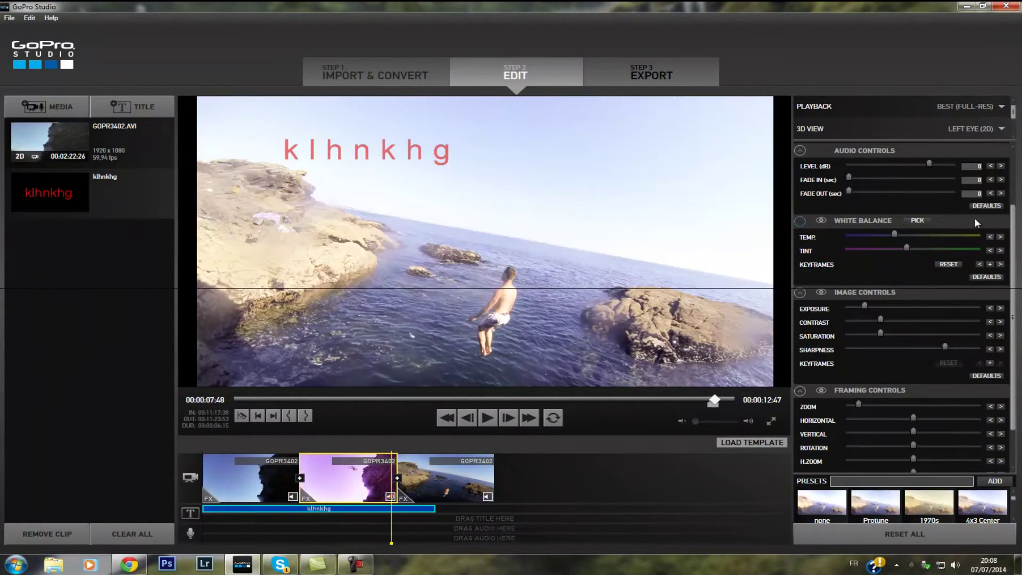
pyautogui.click(1000, 264)
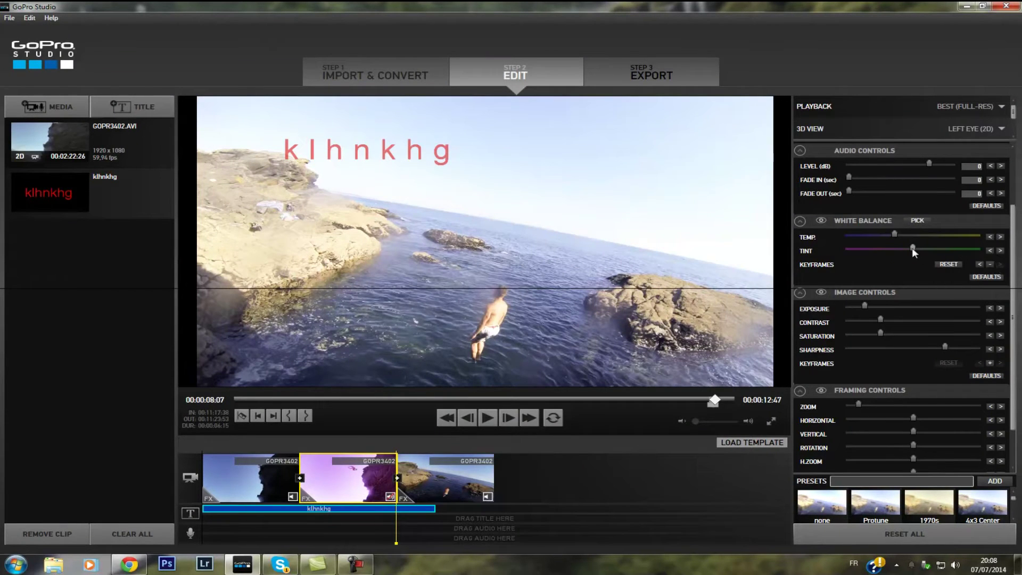
pyautogui.moveTo(911, 248); pyautogui.dragTo(982, 248)
pyautogui.click(979, 264)
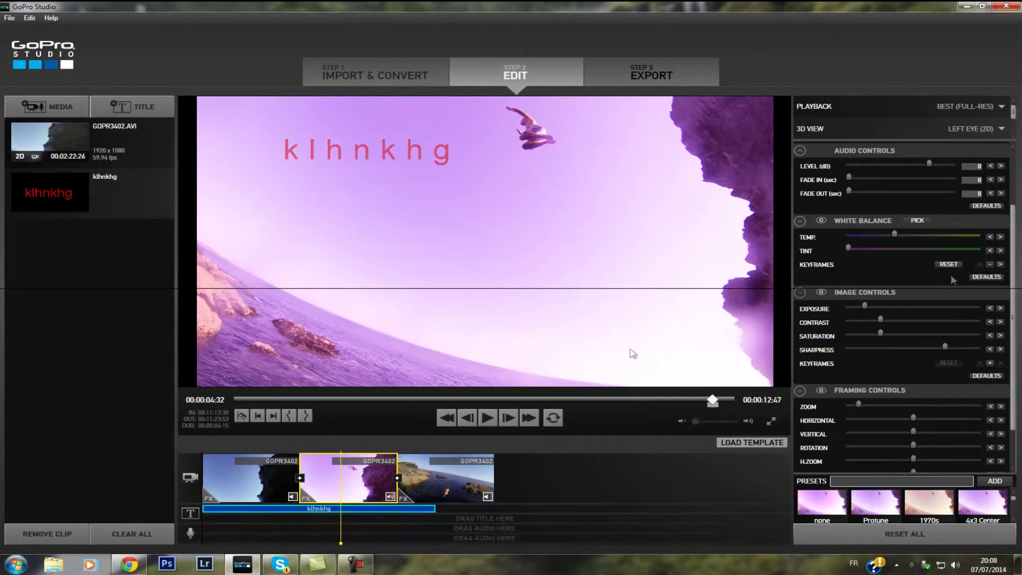
# Step: Add a white balance keyframe at the start of the slow-motion clip and bring its tint back to just above neutral
pyautogui.moveTo(313, 539)
pyautogui.mouseDown()
pyautogui.moveTo(291, 538)
pyautogui.moveTo(314, 536)
pyautogui.moveTo(300, 535)
pyautogui.mouseUp()
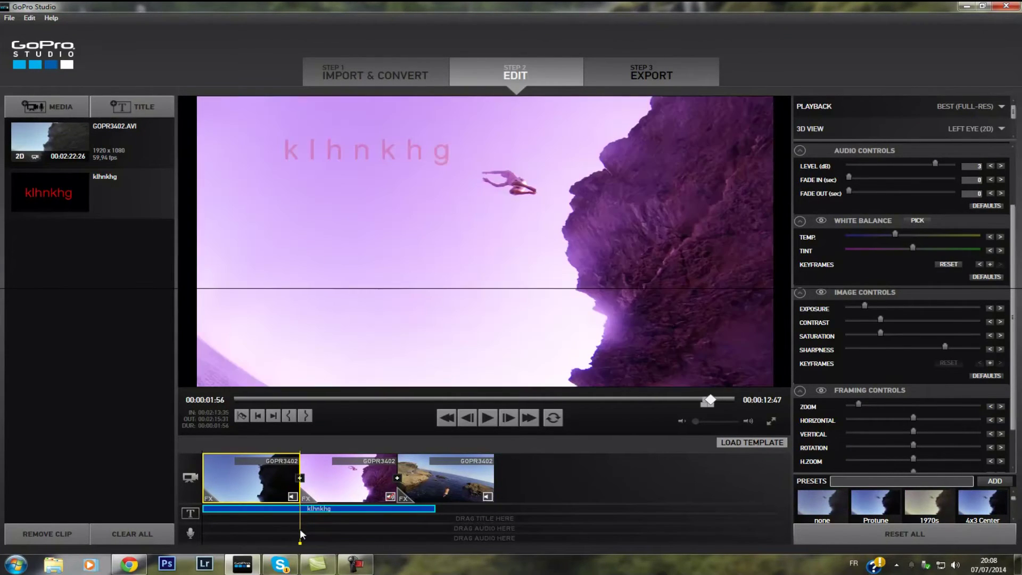
pyautogui.click(990, 264)
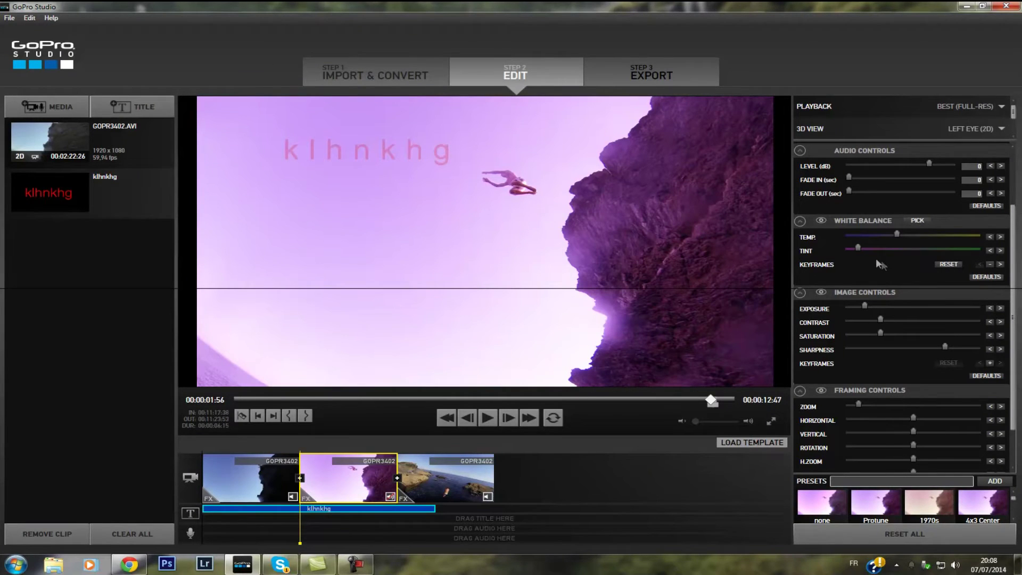
pyautogui.moveTo(858, 248); pyautogui.dragTo(911, 248)
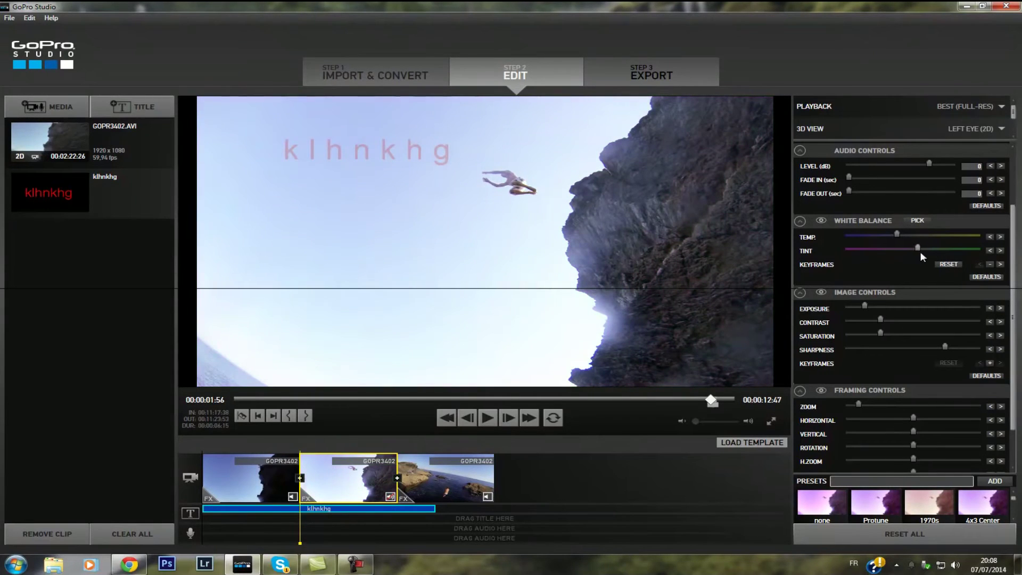
# Step: Play the sequence from the end of the first clip into the last clip to check the keyframed tint changes
pyautogui.moveTo(300, 540); pyautogui.dragTo(280, 540)
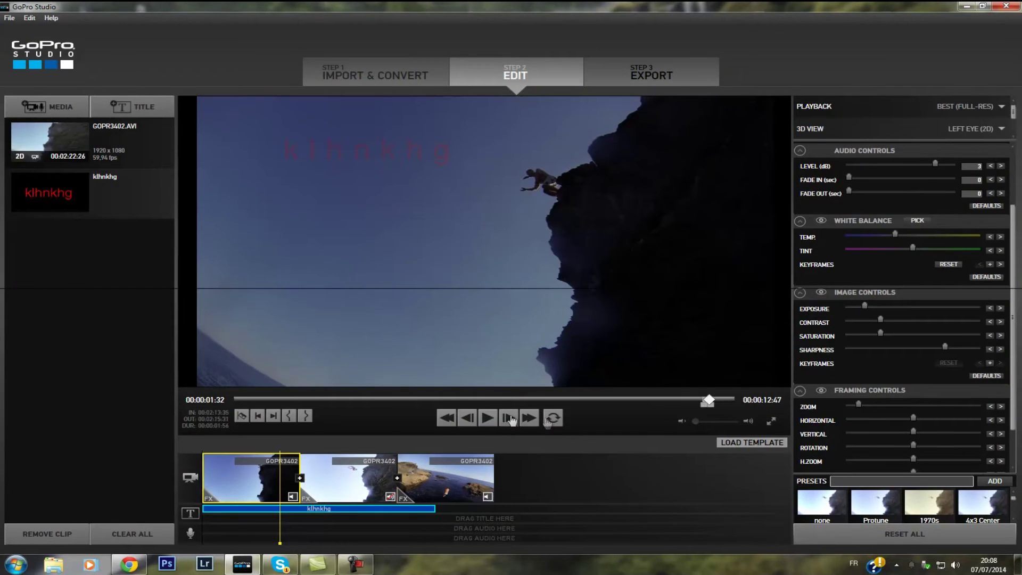
pyautogui.click(489, 419)
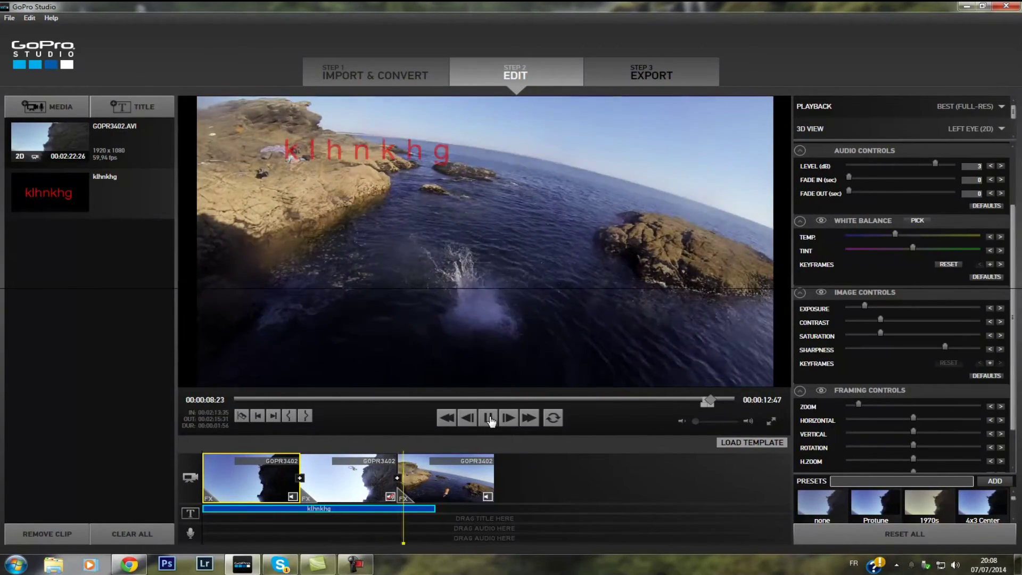
pyautogui.click(485, 418)
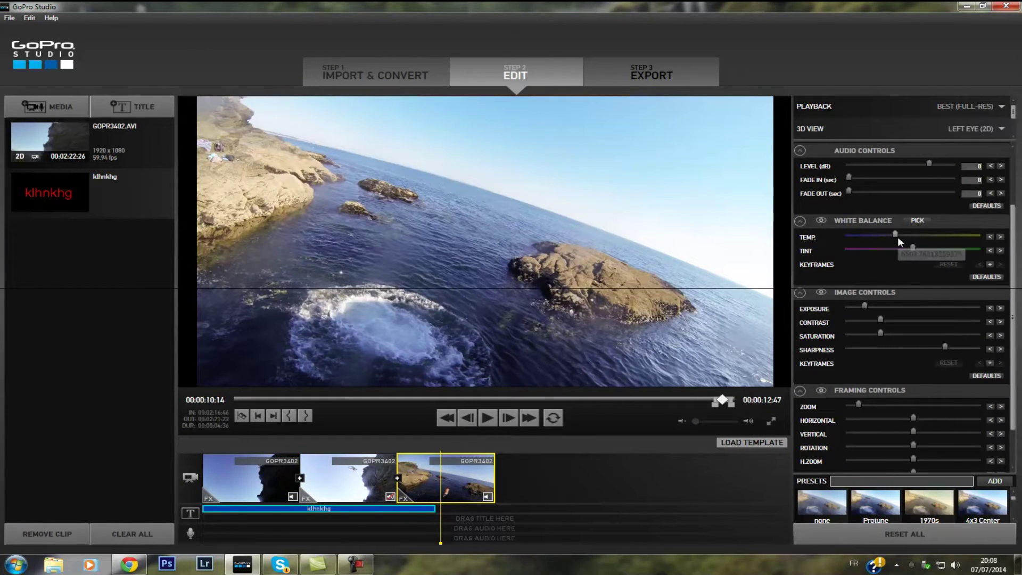
# Step: Clear the slow-motion clip's white balance keyframes and restore its white balance defaults
pyautogui.scroll(-2, 950, 276)
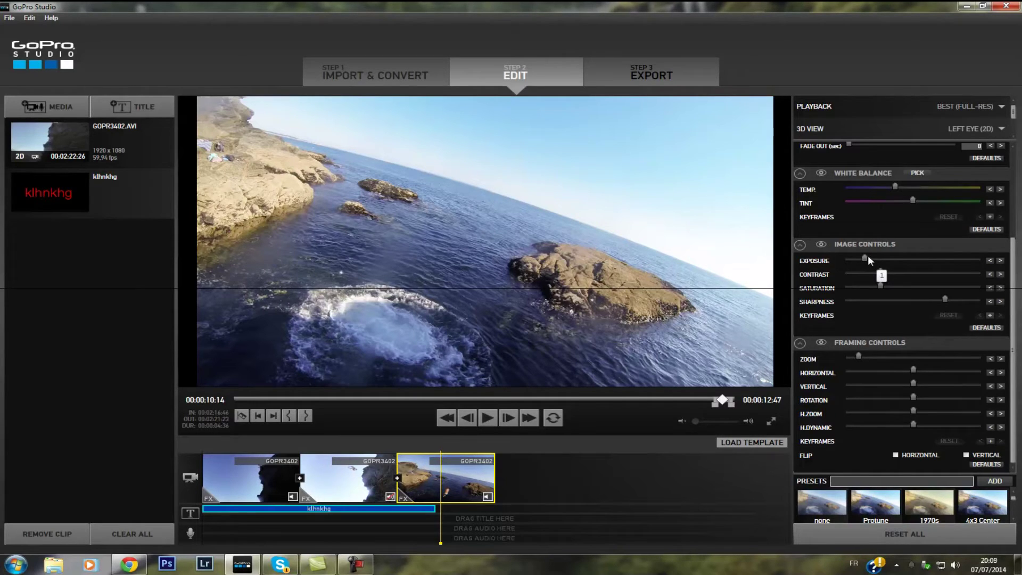
pyautogui.click(346, 524)
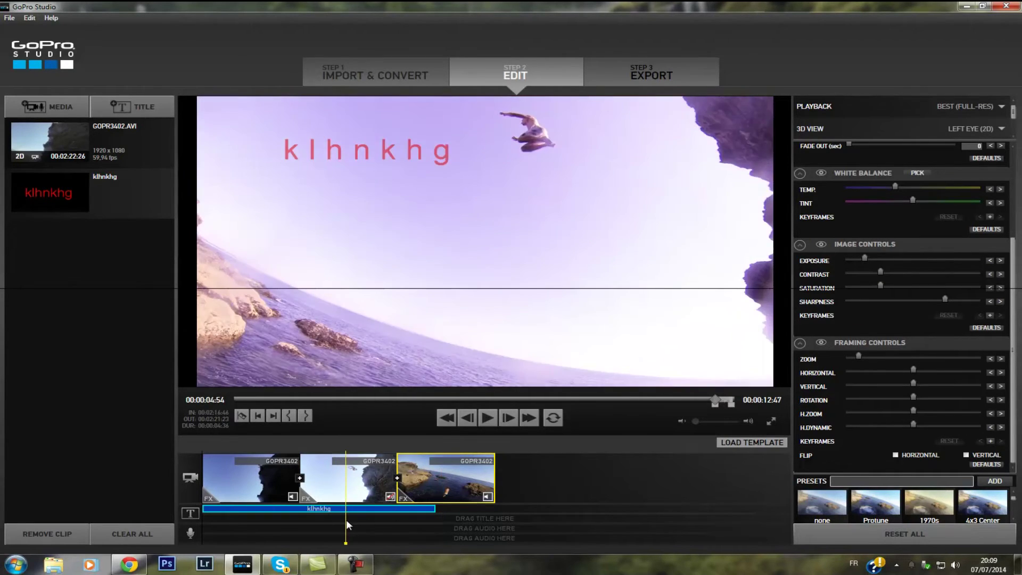
pyautogui.click(945, 218)
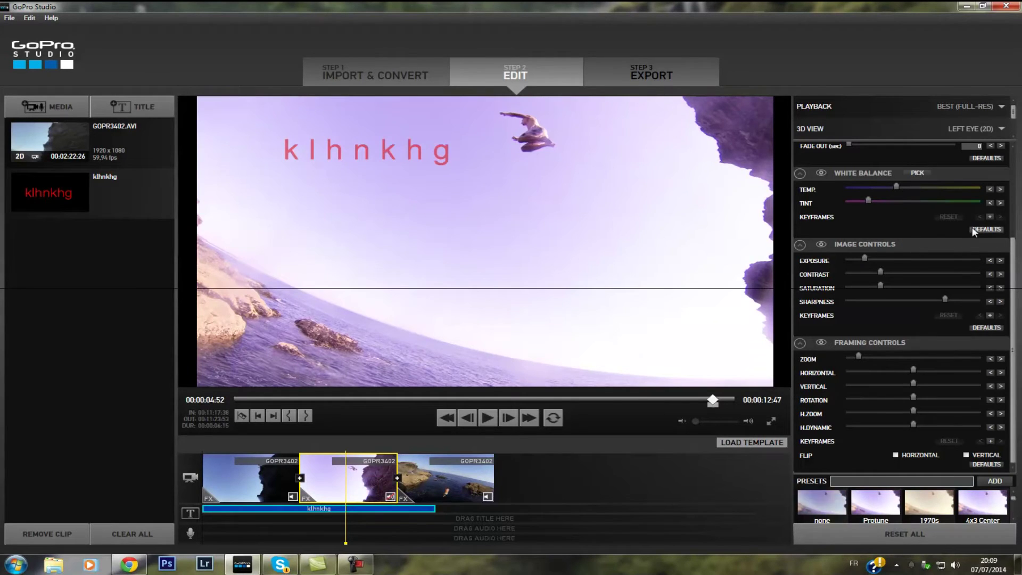
# Step: Try lower exposure, slightly higher contrast and different saturation levels on the slow-motion clip at 00:00:06:14, and restore the image control defaults
pyautogui.click(367, 529)
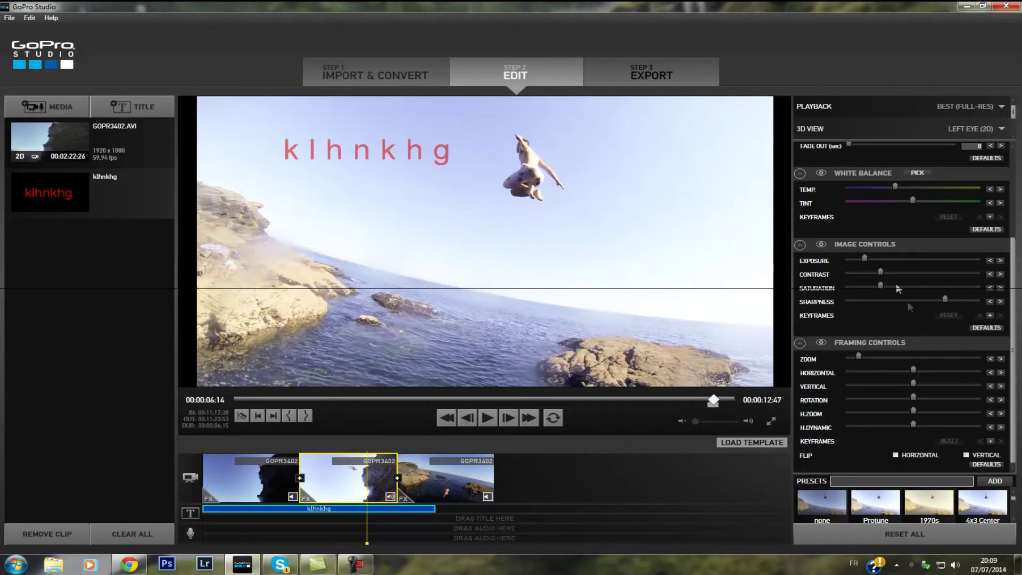
pyautogui.moveTo(866, 257); pyautogui.dragTo(857, 262)
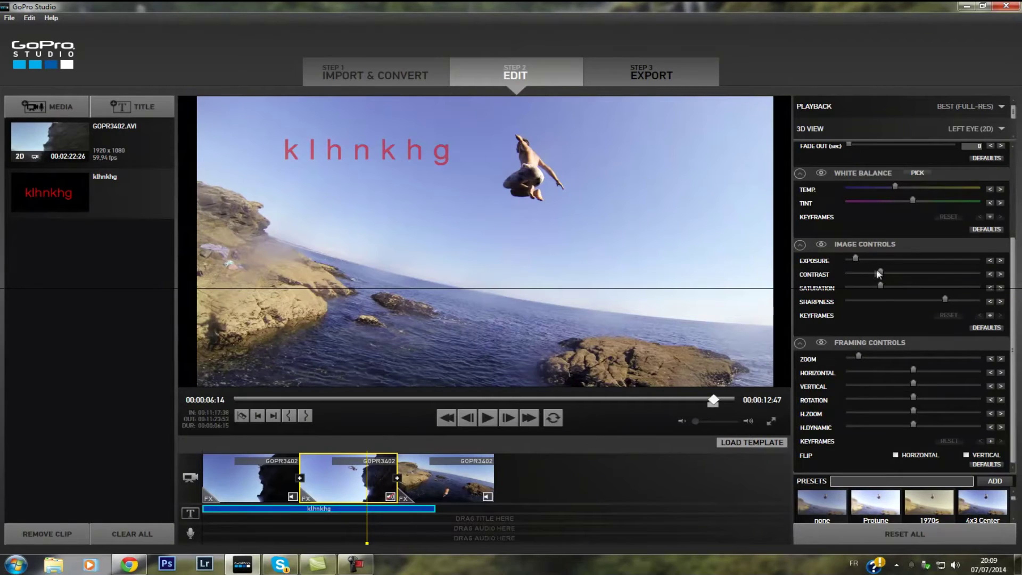
pyautogui.moveTo(880, 271); pyautogui.dragTo(884, 273)
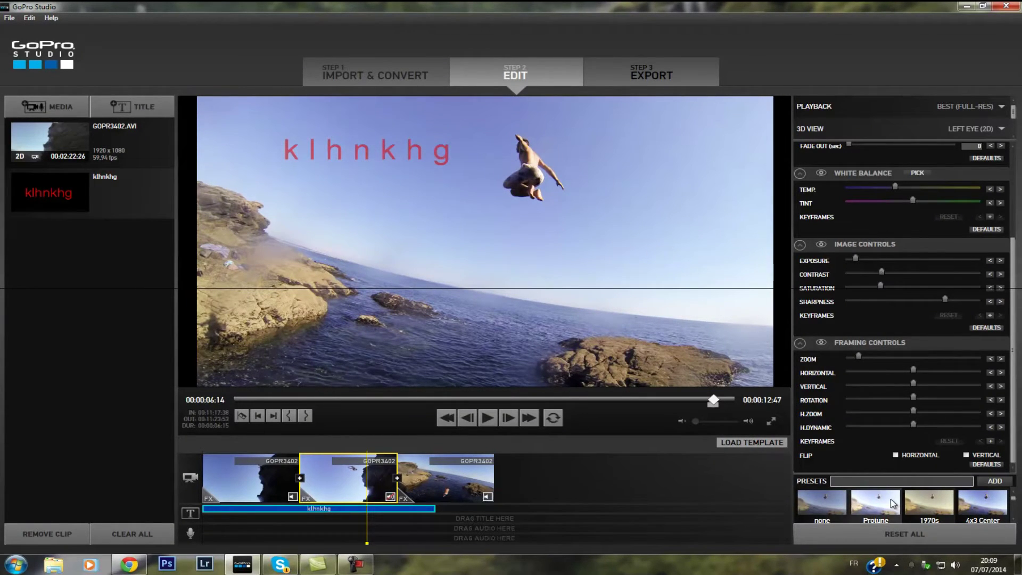
pyautogui.moveTo(880, 287); pyautogui.dragTo(831, 290)
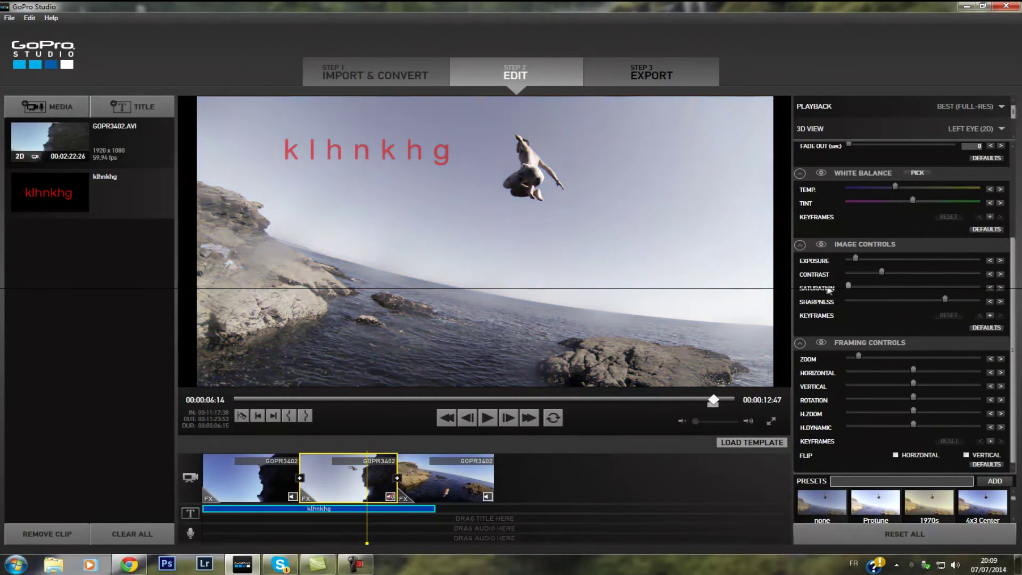
pyautogui.moveTo(838, 286); pyautogui.dragTo(884, 286)
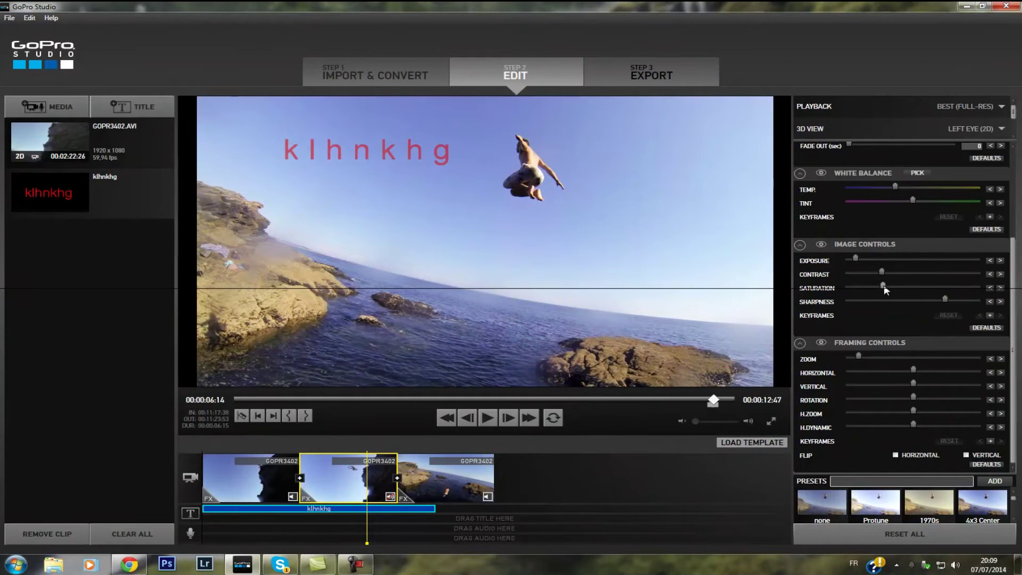
pyautogui.click(985, 327)
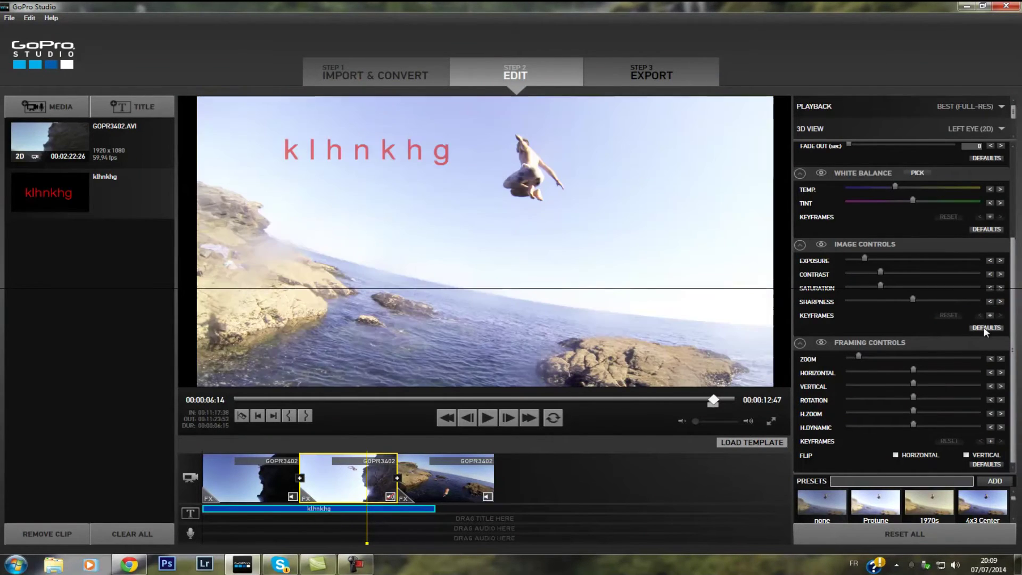
# Step: Try the Protune, 1970s, 4x3 Center Crop and Vignette Off presets on the slow-motion clip
pyautogui.click(889, 499)
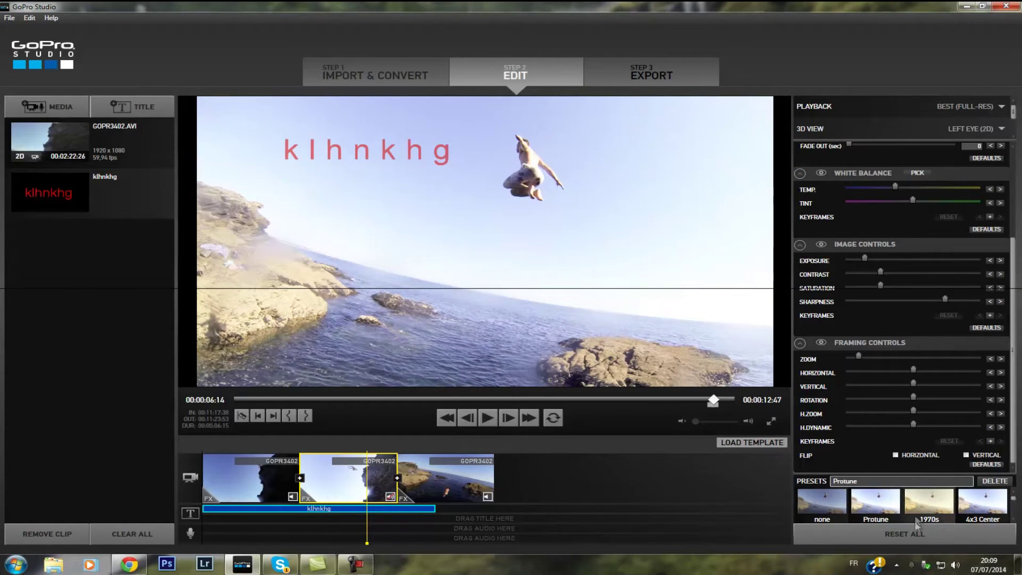
pyautogui.click(928, 500)
pyautogui.click(1002, 499)
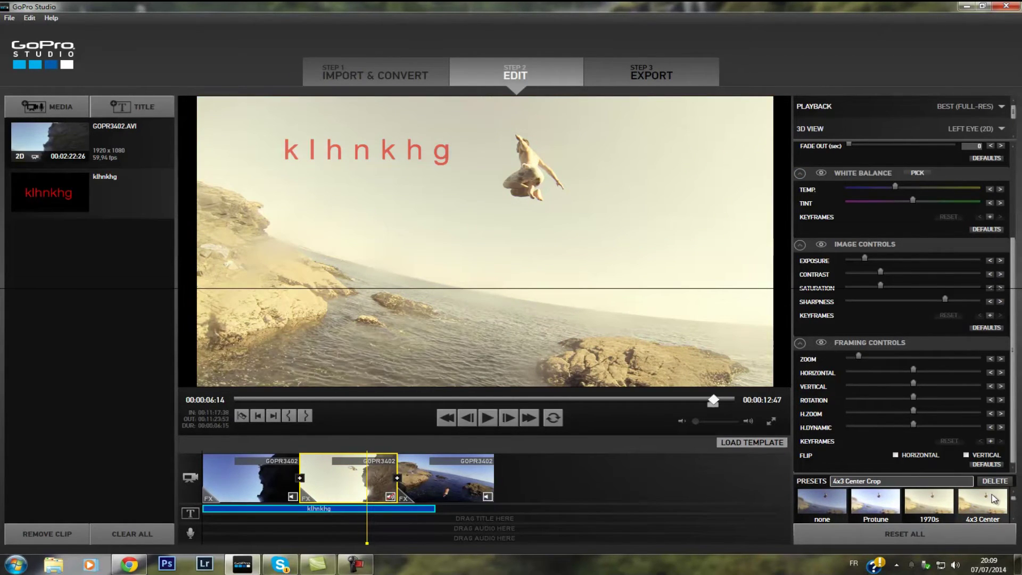
pyautogui.scroll(-5, 958, 509)
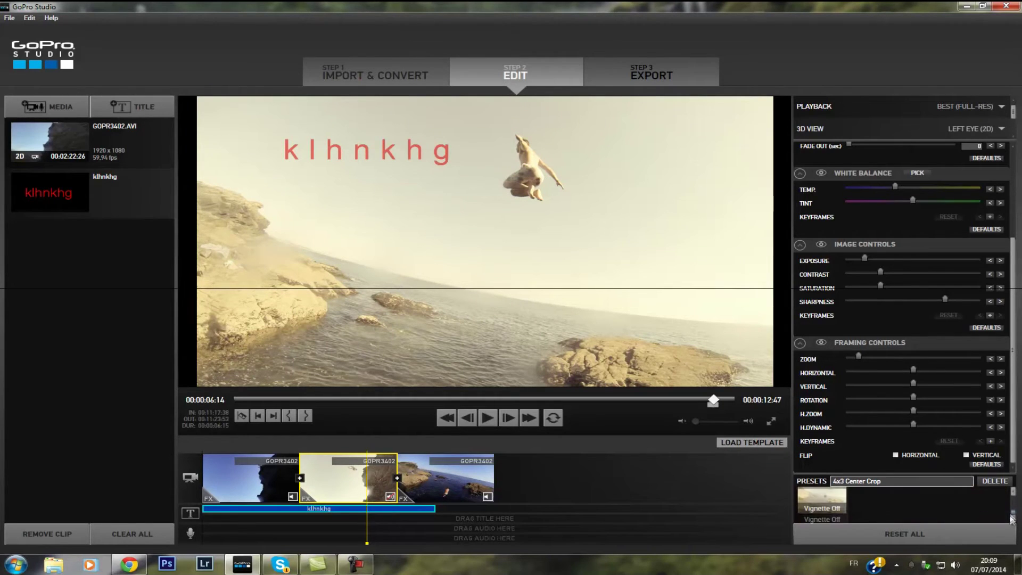
pyautogui.click(822, 498)
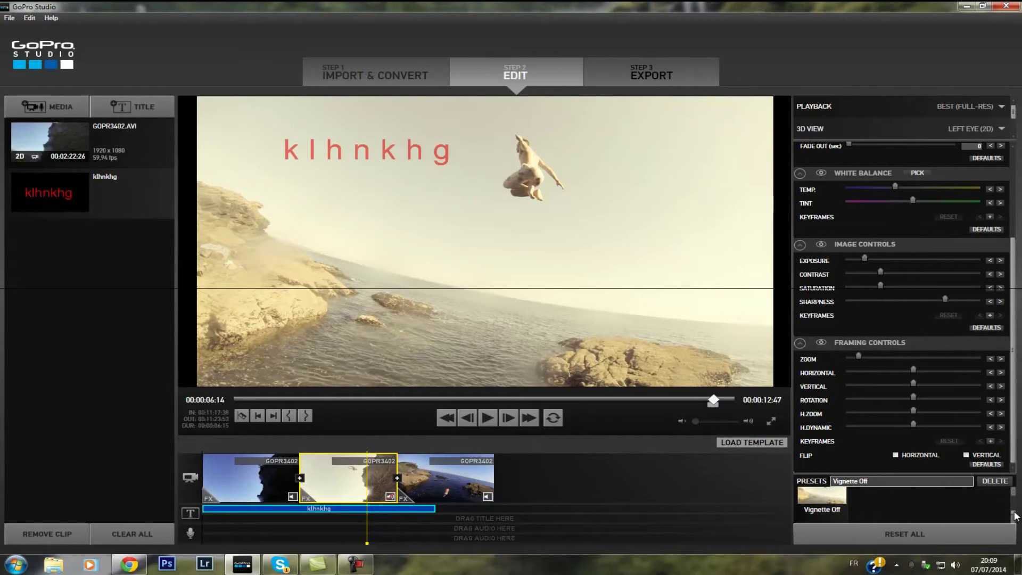
# Step: Try the Day For Night and Hot Day presets on the slow-motion clip
pyautogui.scroll(5, 1014, 511)
pyautogui.scroll(5, 1014, 510)
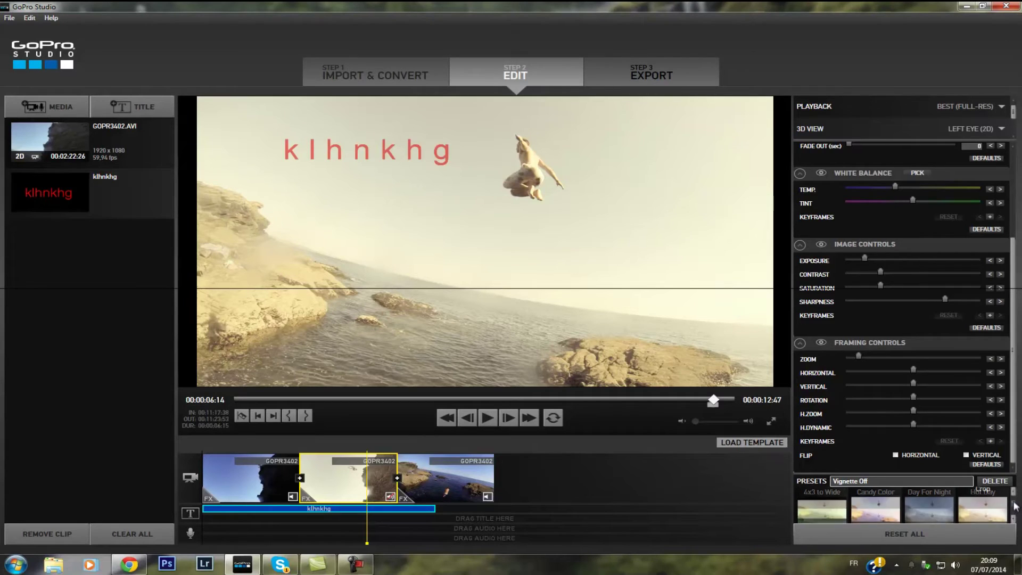
pyautogui.scroll(-1, 1014, 506)
pyautogui.click(925, 503)
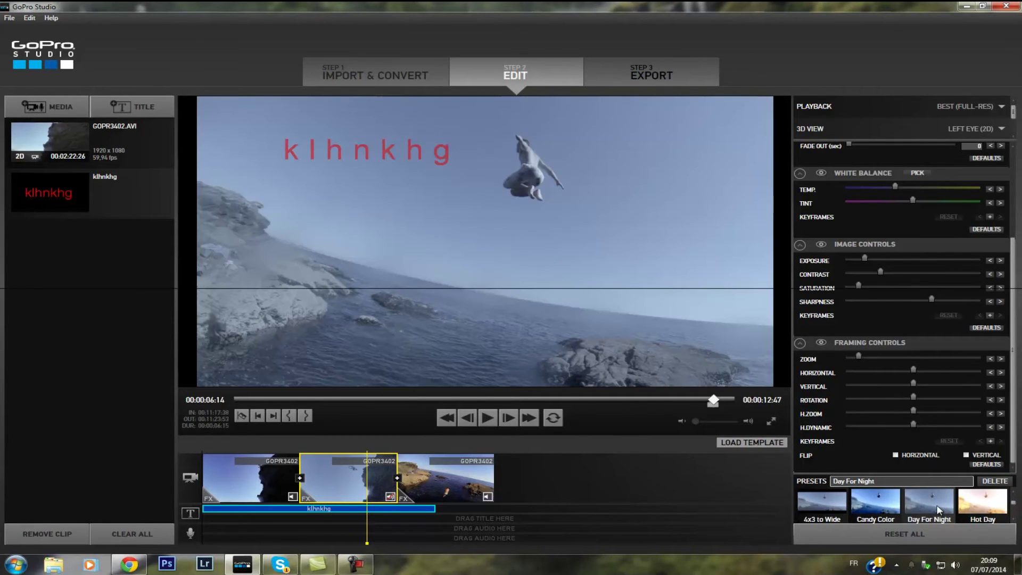
pyautogui.scroll(-1, 990, 506)
pyautogui.click(989, 505)
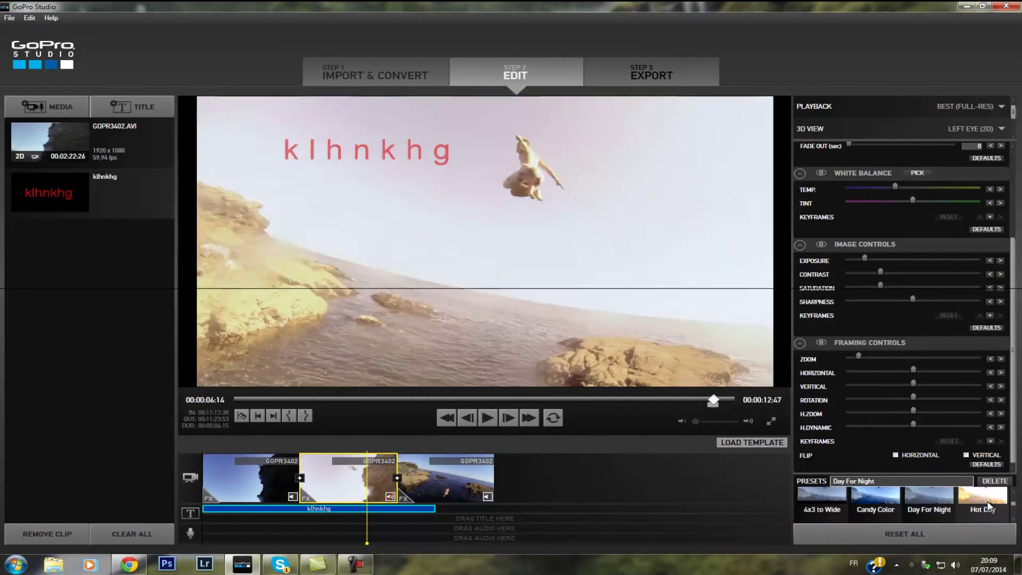
# Step: Apply the Protune preset to the slow-motion clip
pyautogui.scroll(5, 987, 505)
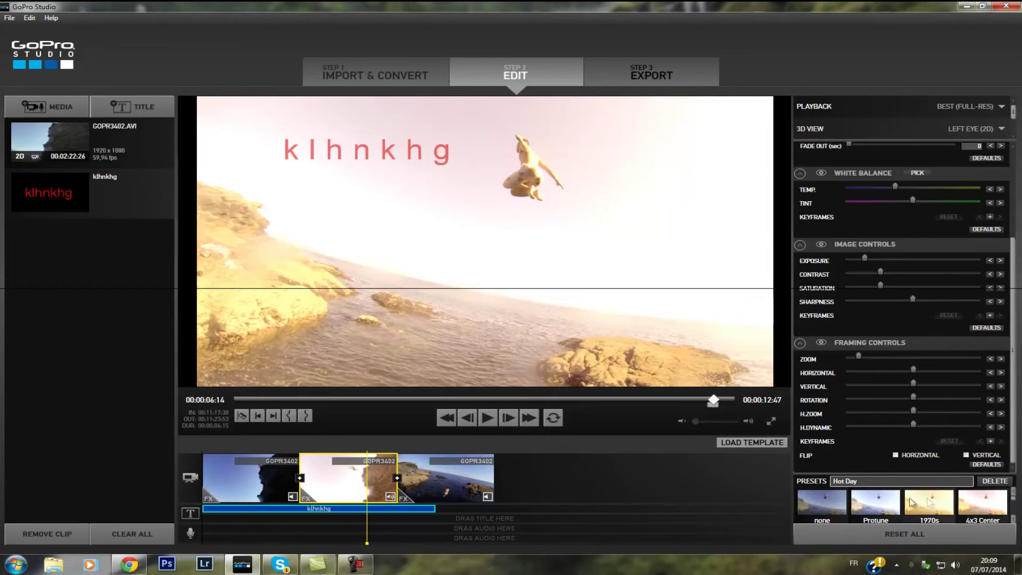
pyautogui.click(865, 511)
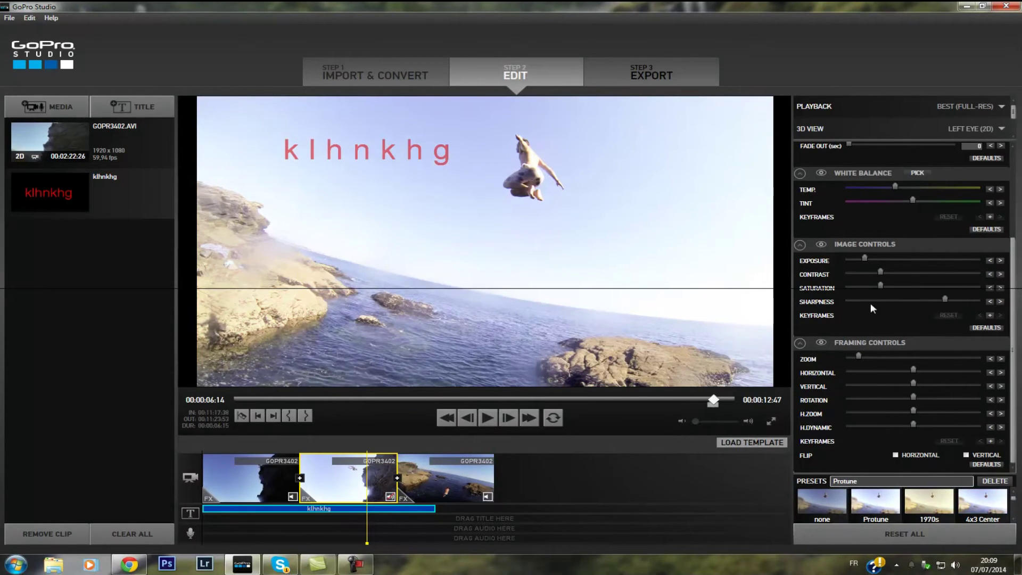
# Step: Try lower exposure, altered contrast and saturation, and stronger sharpness on the slow-motion clip, and restore its look with the Protune preset
pyautogui.moveTo(864, 257); pyautogui.dragTo(858, 256)
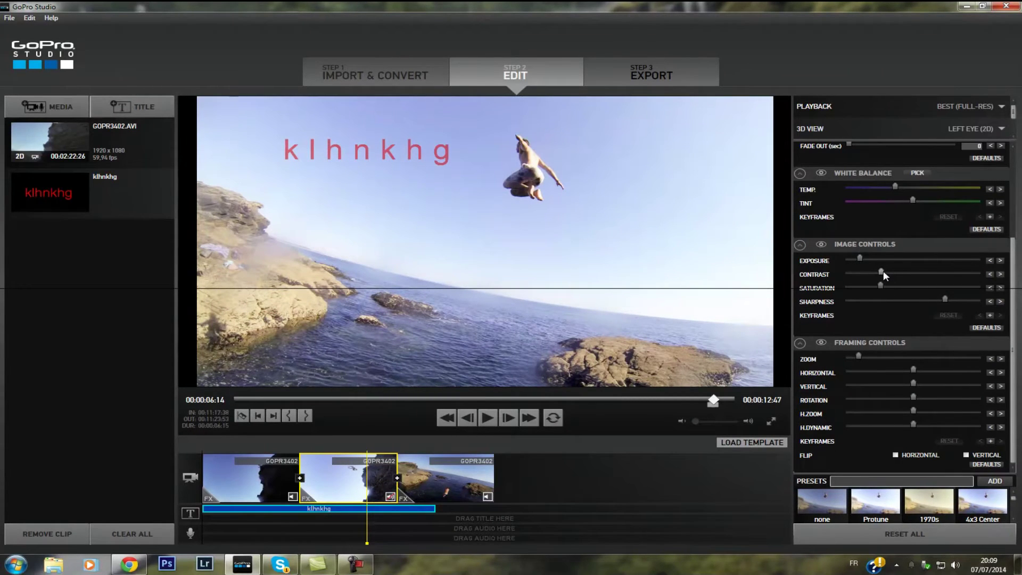
pyautogui.moveTo(886, 271); pyautogui.dragTo(882, 273)
pyautogui.moveTo(945, 300); pyautogui.dragTo(960, 299)
pyautogui.moveTo(958, 302)
pyautogui.moveTo(957, 301); pyautogui.dragTo(986, 302)
pyautogui.moveTo(978, 302); pyautogui.dragTo(956, 303)
pyautogui.moveTo(860, 258); pyautogui.dragTo(876, 276)
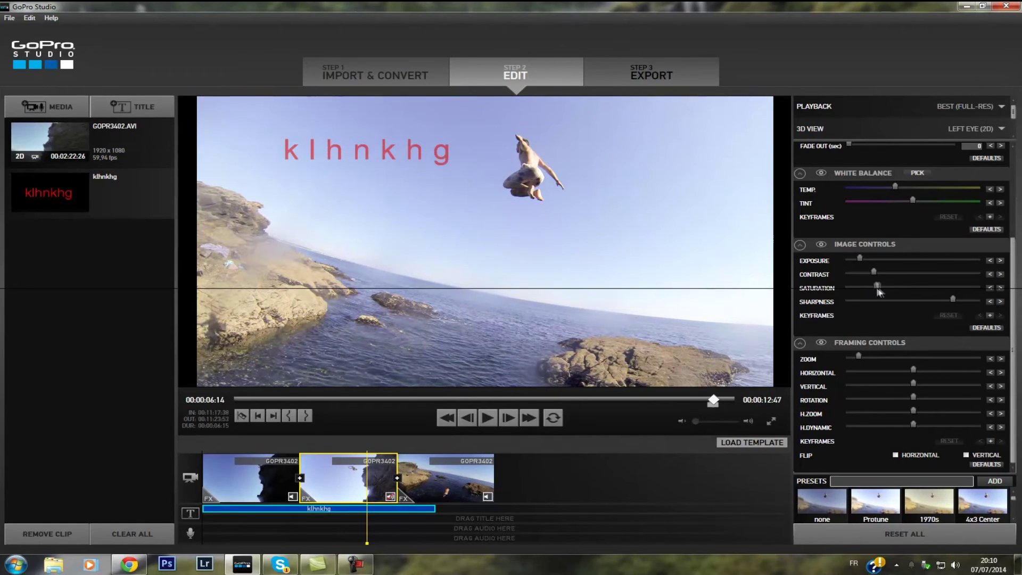
pyautogui.click(881, 501)
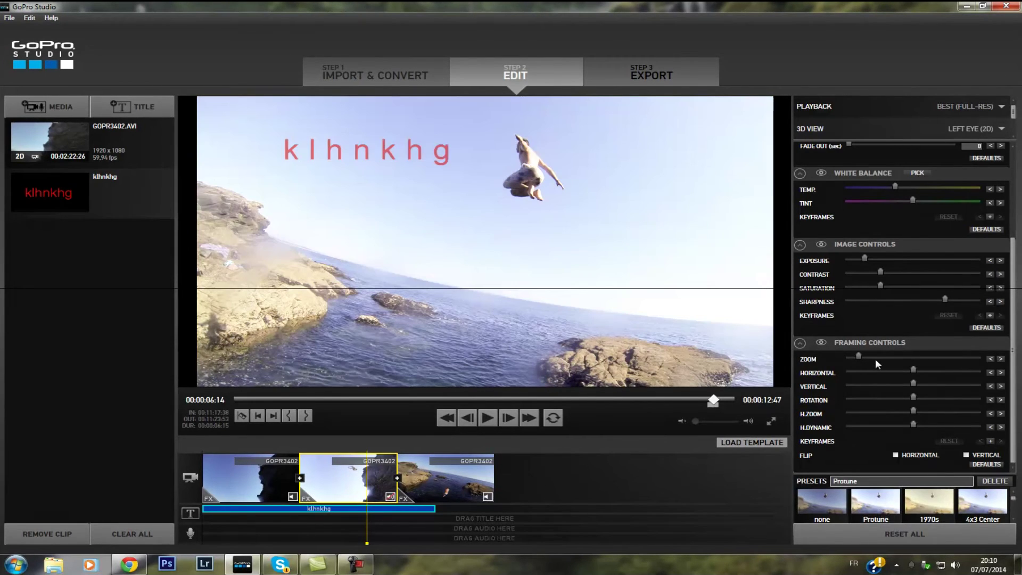
# Step: Add a framing keyframe on the third clip at 00:00:09:55 with the zoom at 1
pyautogui.moveTo(367, 542); pyautogui.dragTo(401, 529)
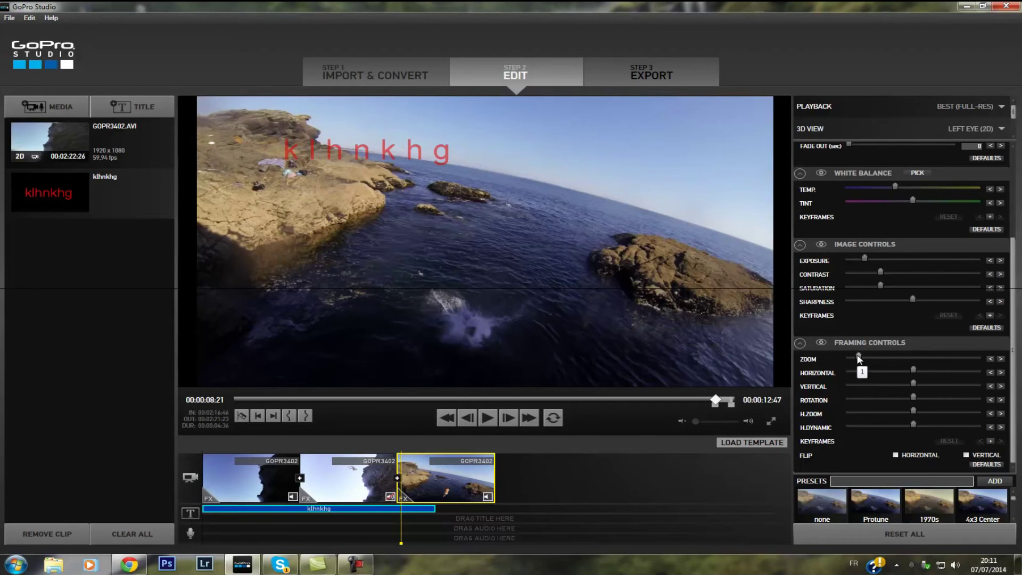
pyautogui.click(349, 529)
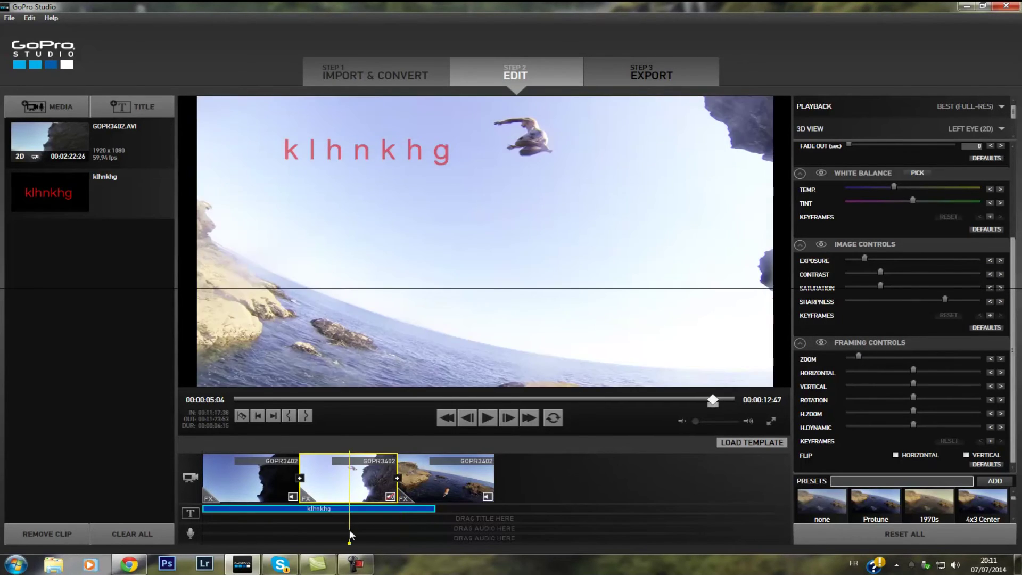
pyautogui.click(435, 538)
pyautogui.click(460, 493)
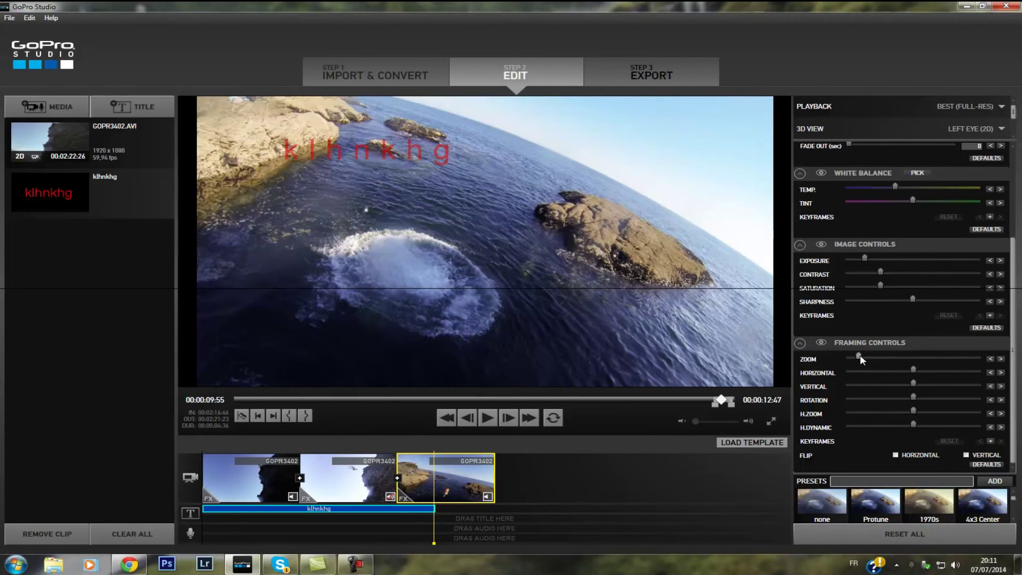
pyautogui.moveTo(860, 354)
pyautogui.mouseDown()
pyautogui.moveTo(911, 355)
pyautogui.moveTo(858, 356)
pyautogui.mouseUp()
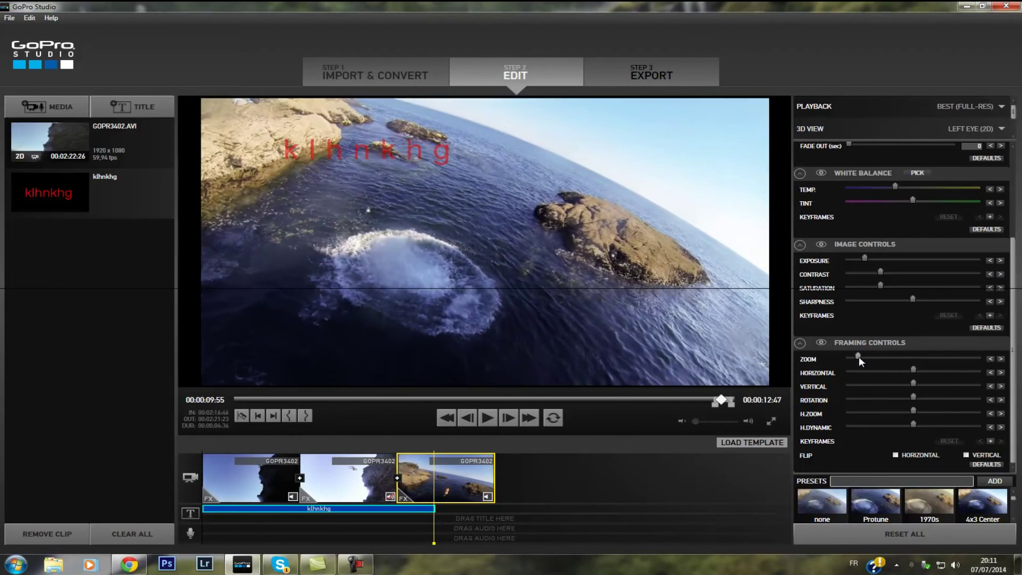
pyautogui.click(990, 441)
# Step: At 00:00:11:36 in the third clip, zoom in and reframe vertically on the swimmer, with lower H.Zoom and higher H.Dynamic
pyautogui.moveTo(429, 541); pyautogui.dragTo(470, 535)
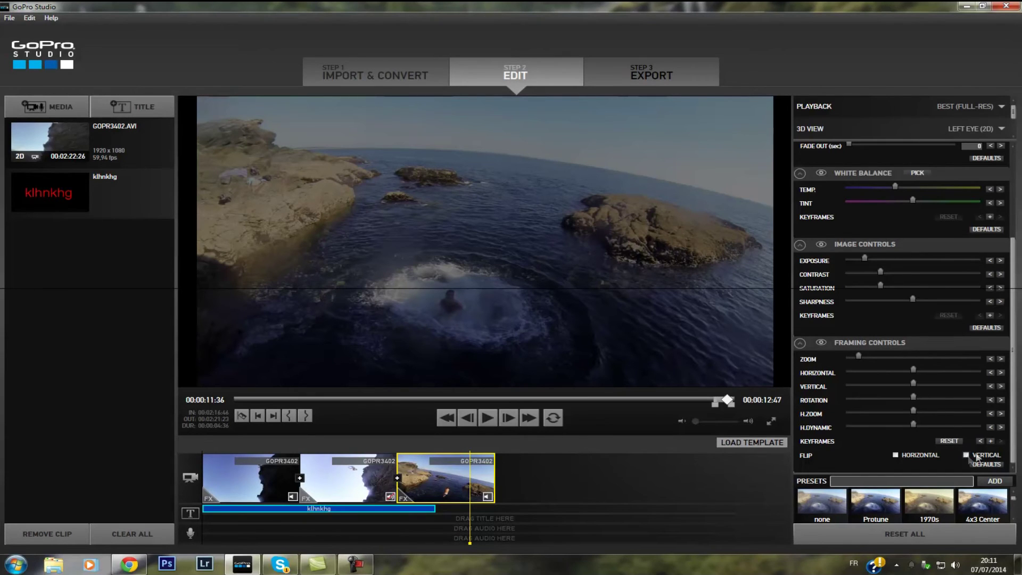
pyautogui.moveTo(858, 355); pyautogui.dragTo(887, 358)
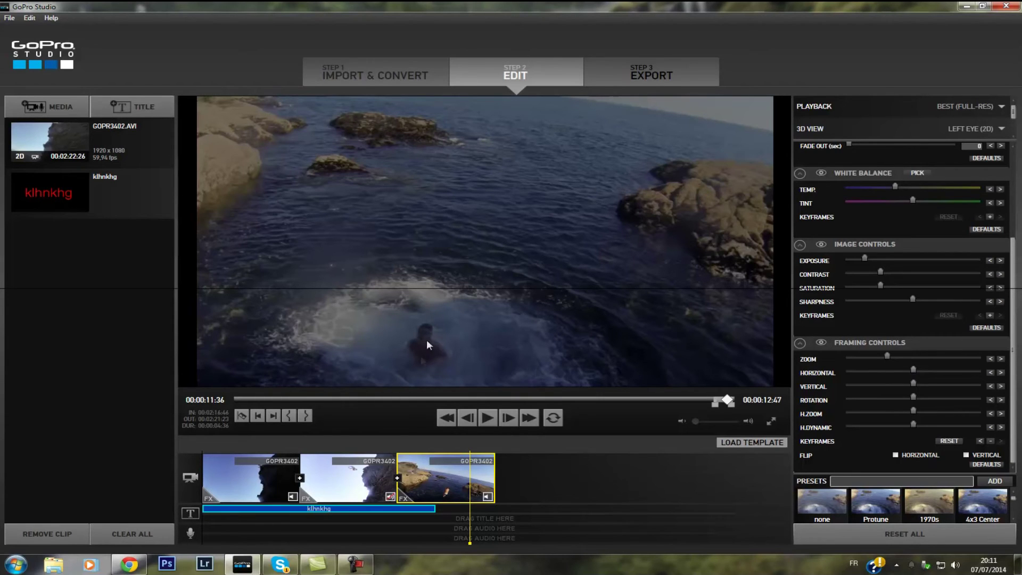
pyautogui.moveTo(914, 382); pyautogui.dragTo(880, 385)
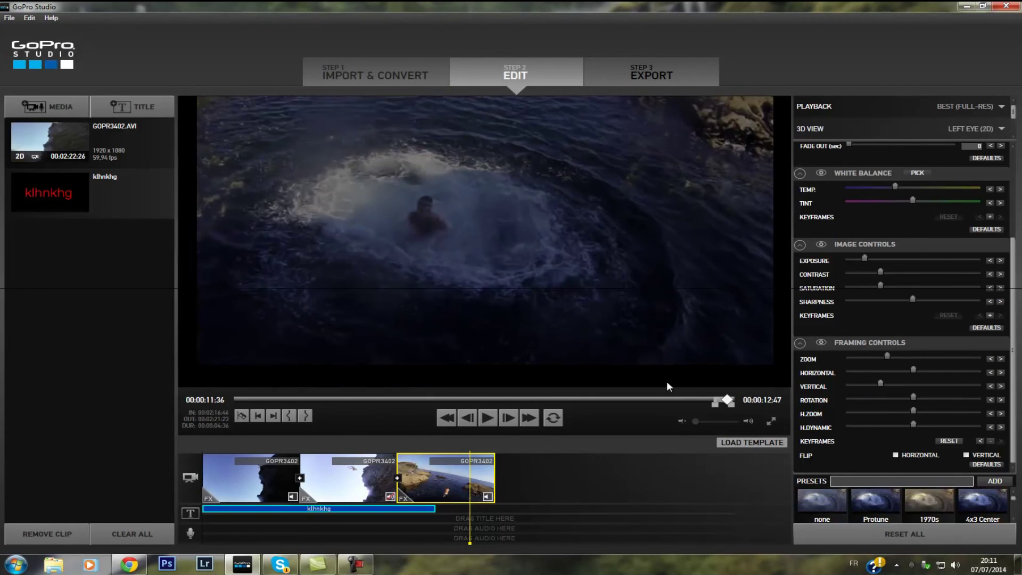
pyautogui.moveTo(880, 384); pyautogui.dragTo(887, 386)
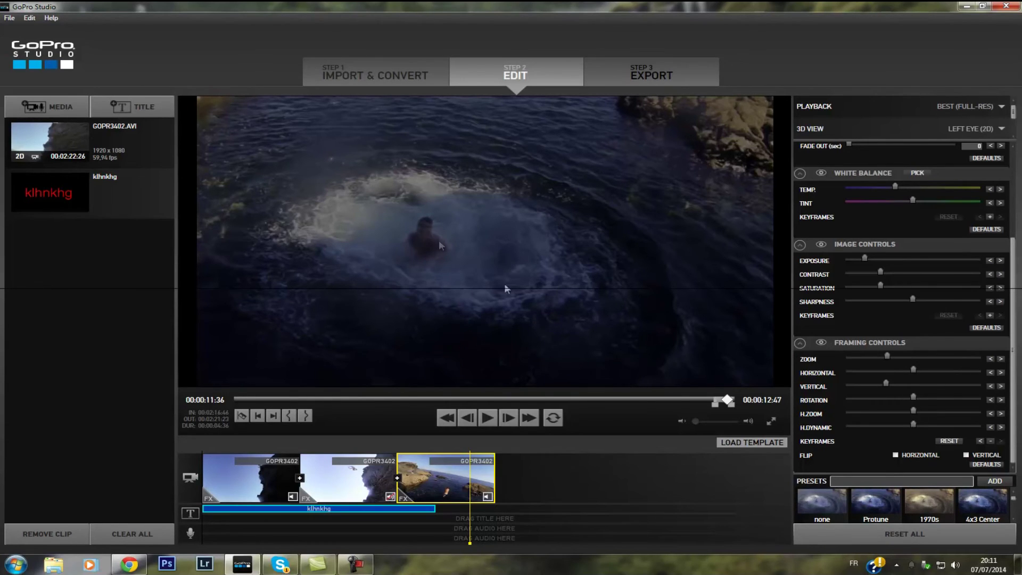
pyautogui.moveTo(913, 397)
pyautogui.mouseDown()
pyautogui.moveTo(897, 398)
pyautogui.moveTo(912, 398)
pyautogui.mouseUp()
pyautogui.moveTo(914, 412); pyautogui.dragTo(943, 424)
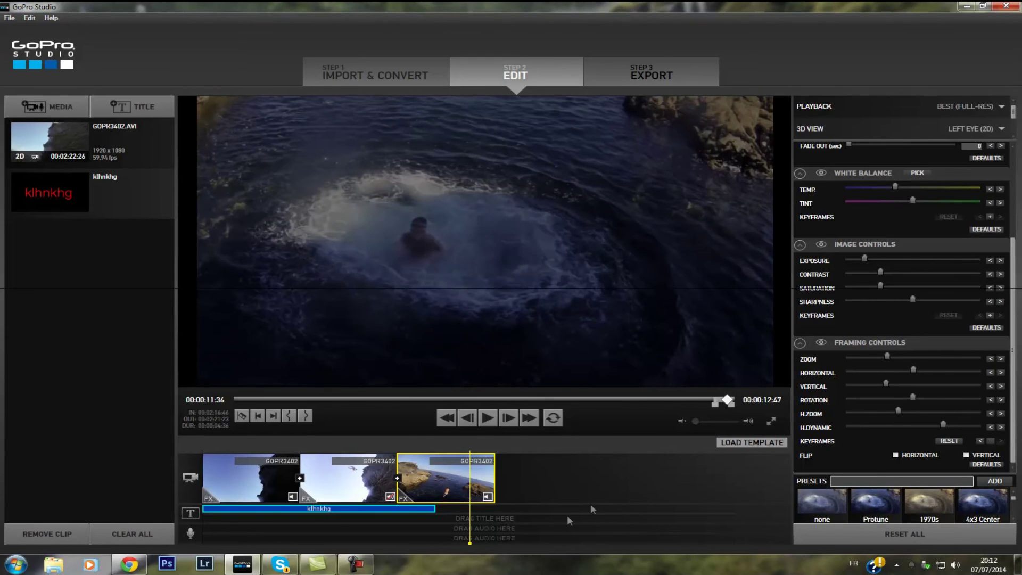
# Step: Play the third clip from its start to preview the keyframed zoom towards the swimmer
pyautogui.click(394, 523)
pyautogui.click(493, 423)
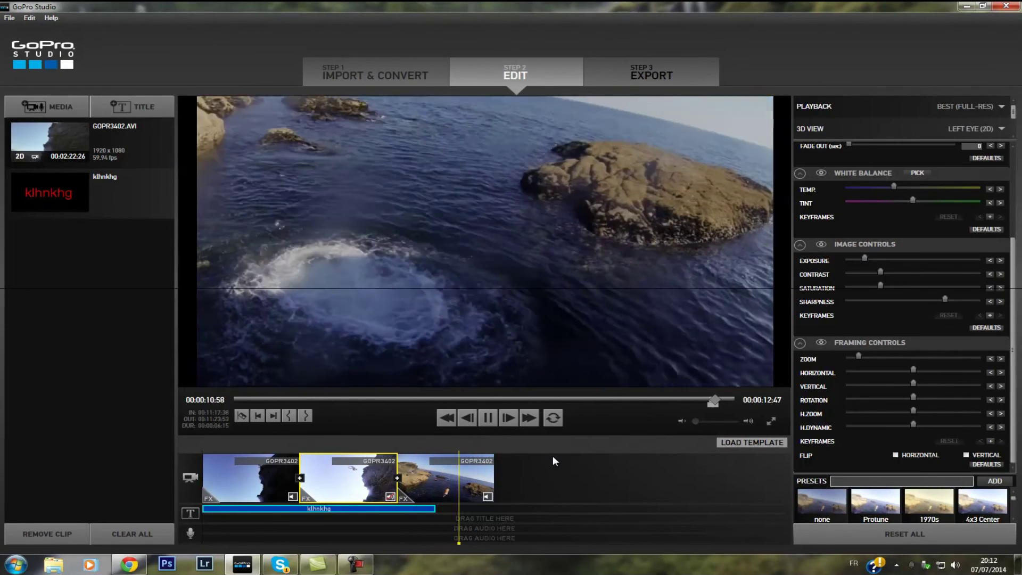
pyautogui.click(485, 419)
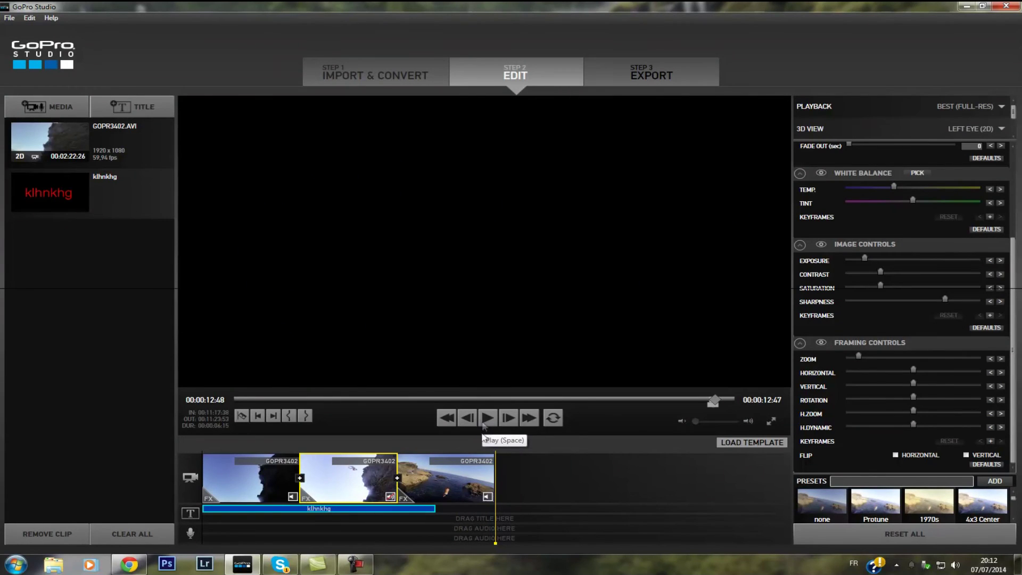
# Step: Set the third clip's video fade out to 0 seconds and replay it from 00:00:09:15
pyautogui.click(419, 529)
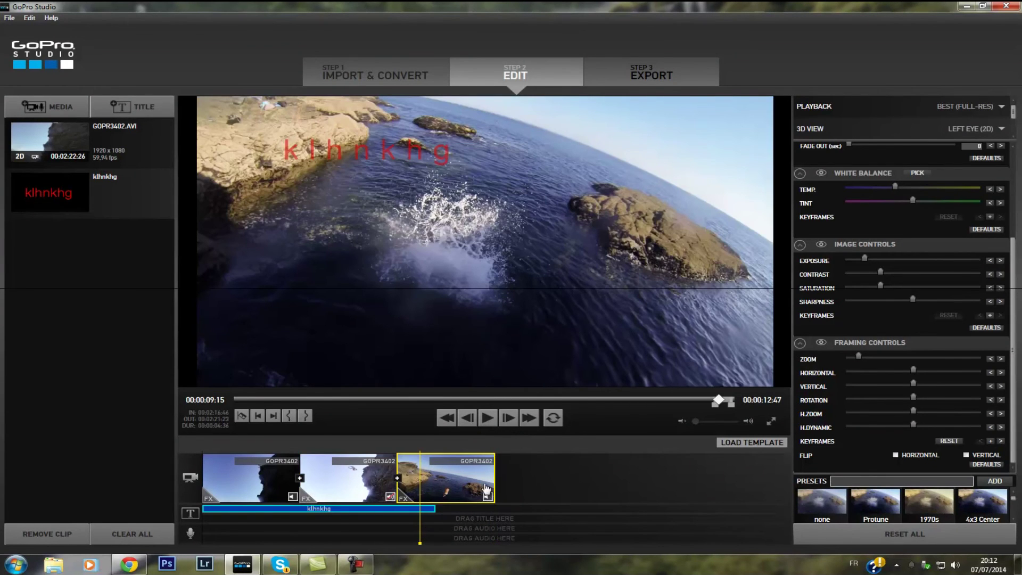
pyautogui.scroll(3, 895, 269)
pyautogui.moveTo(874, 199); pyautogui.dragTo(848, 199)
pyautogui.click(489, 420)
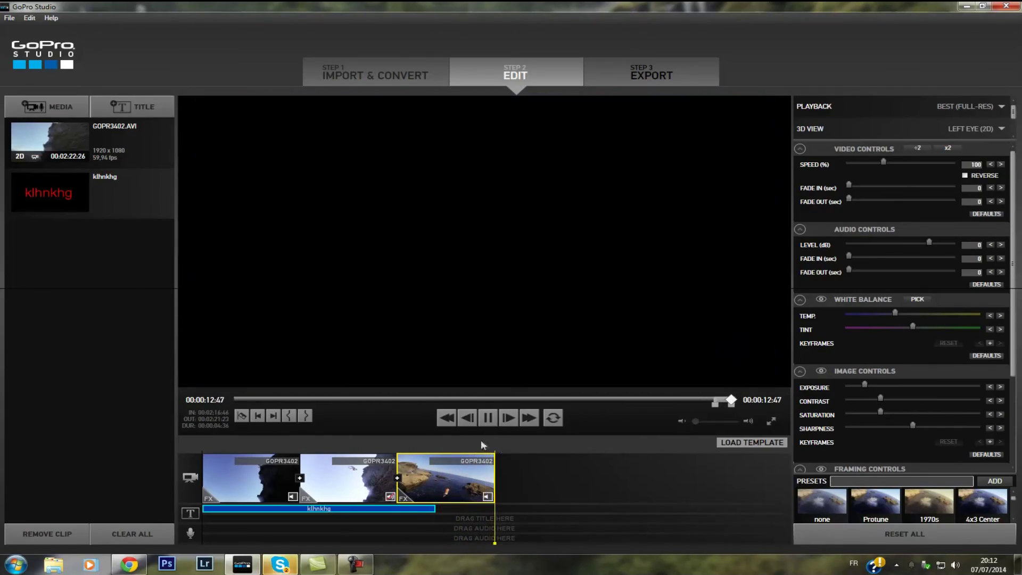
# Step: Try the horizontal and vertical flips on the third clip and turn both off again
pyautogui.scroll(-3, 857, 397)
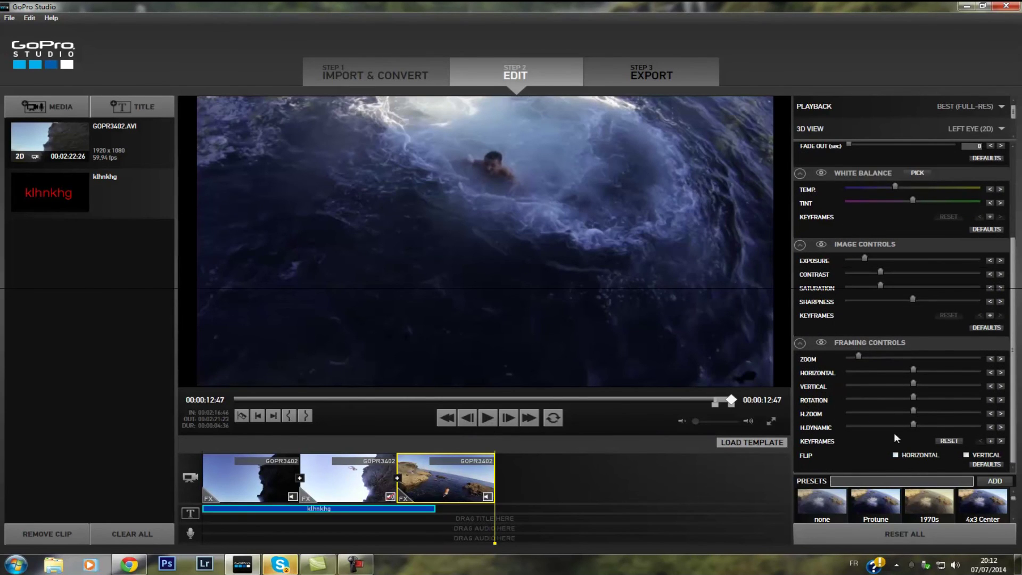
pyautogui.click(922, 453)
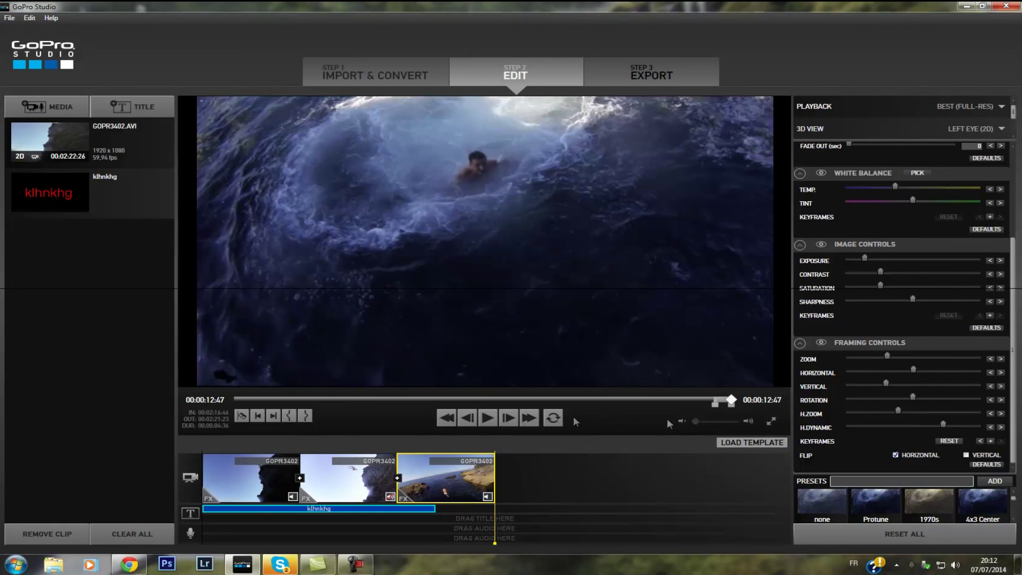
pyautogui.click(896, 456)
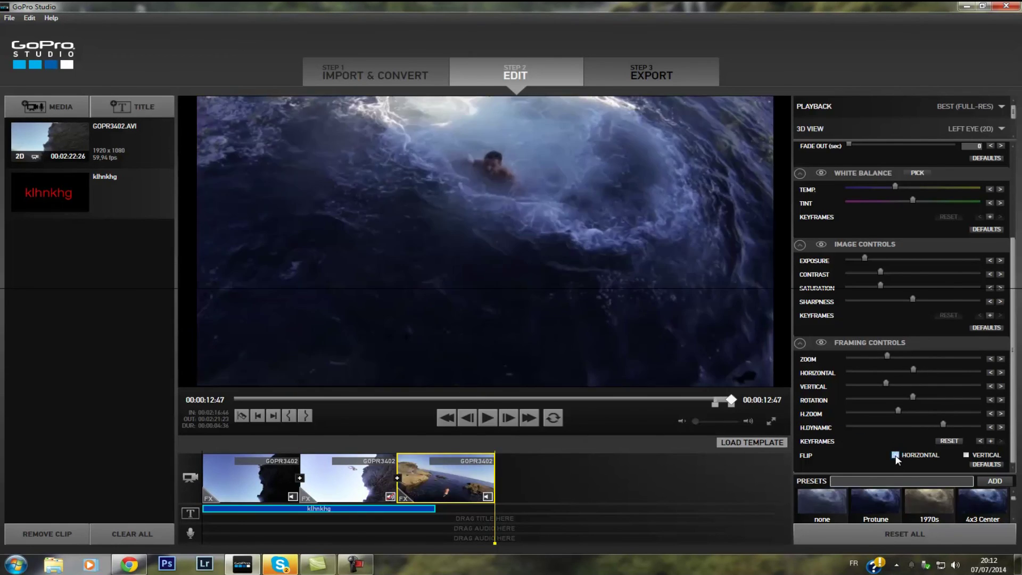
pyautogui.click(896, 456)
pyautogui.click(896, 456)
pyautogui.click(967, 456)
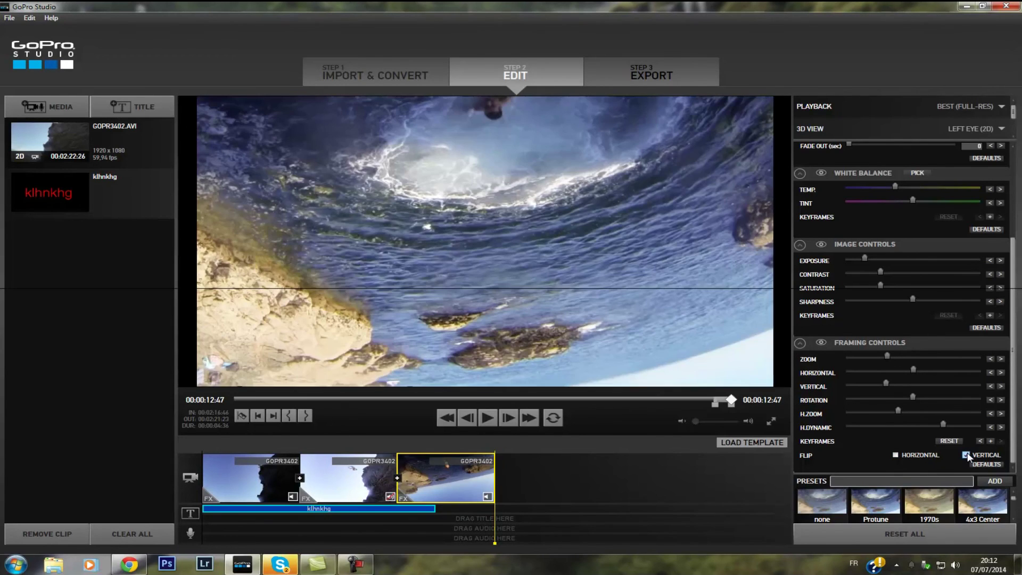
pyautogui.click(967, 456)
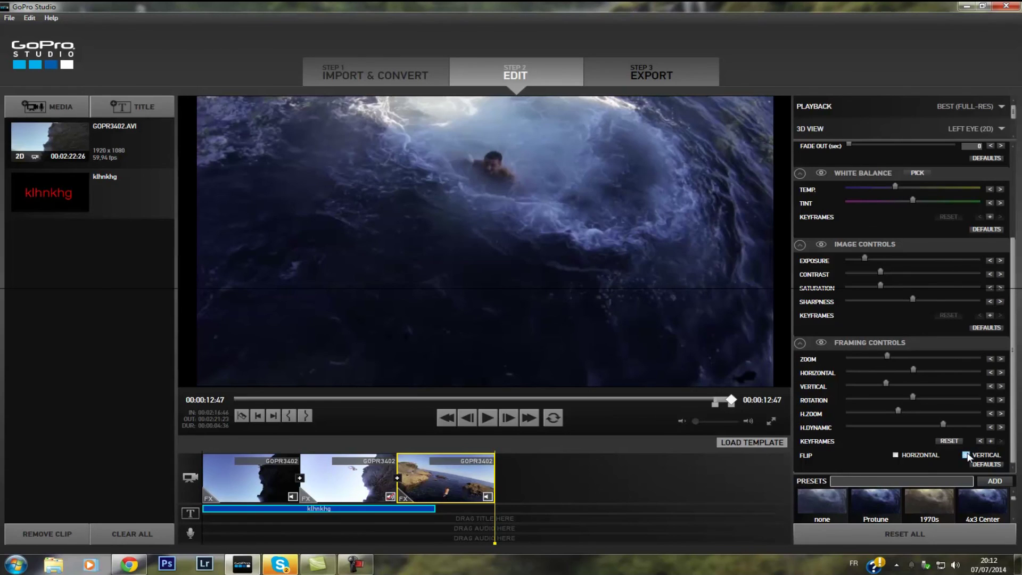